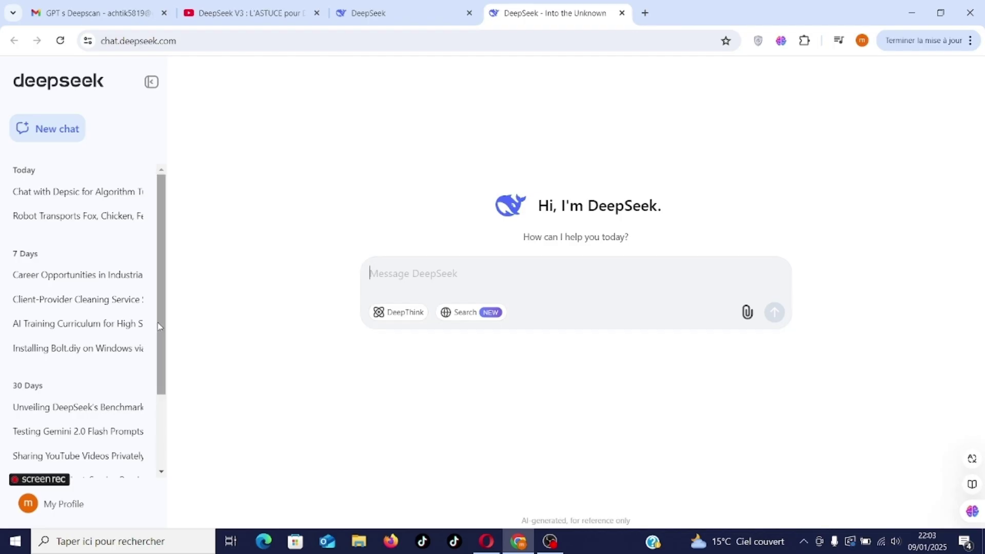
- Search the Chrome Web Store for 'Deepseek custom' extensions
{"action": "scroll", "coordinate": [158, 327], "scroll_direction": "down", "scroll_amount": 1}
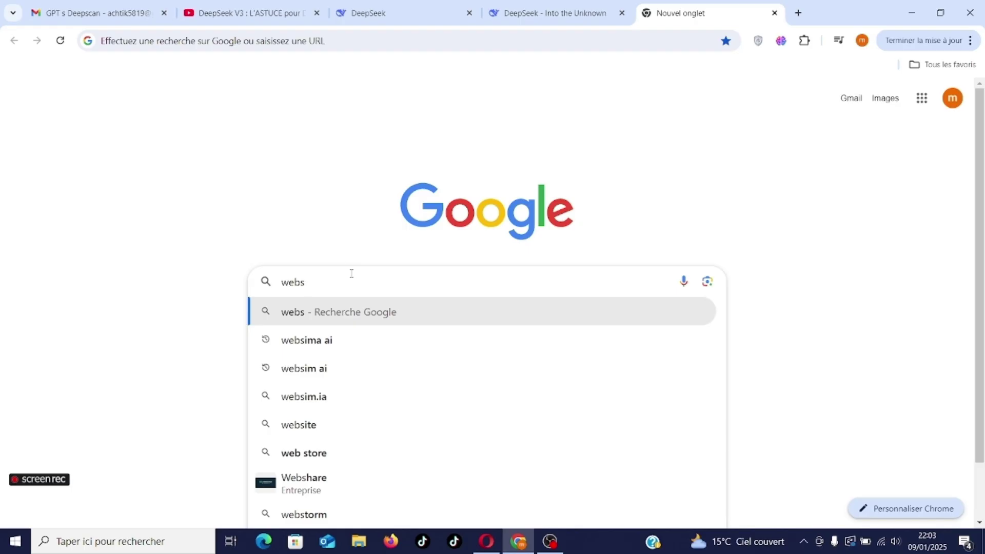
{"action": "key", "text": "BackSpace"}
{"action": "key", "text": "BackSpace"}
{"action": "key", "text": "BackSpace"}
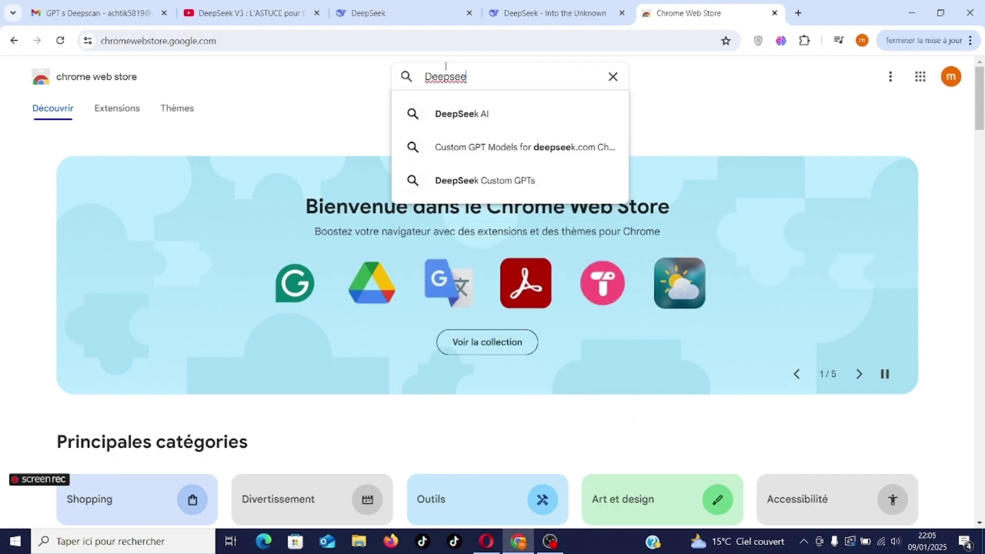
{"action": "type", "text": "k cus"}
{"action": "type", "text": "k"}
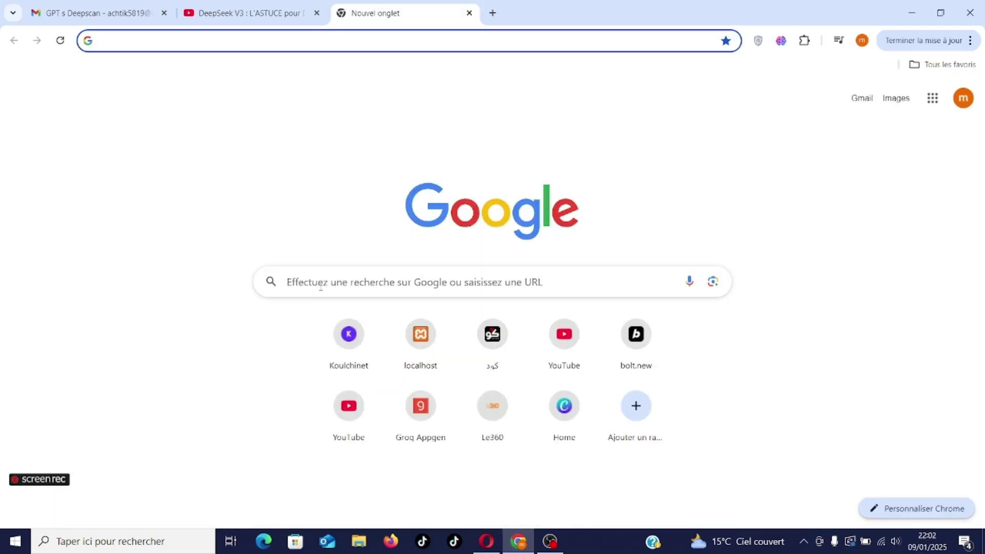
- Search Google for 'deepseek v3' to reach the deepseek.com homepage
{"action": "left_click", "coordinate": [309, 285]}
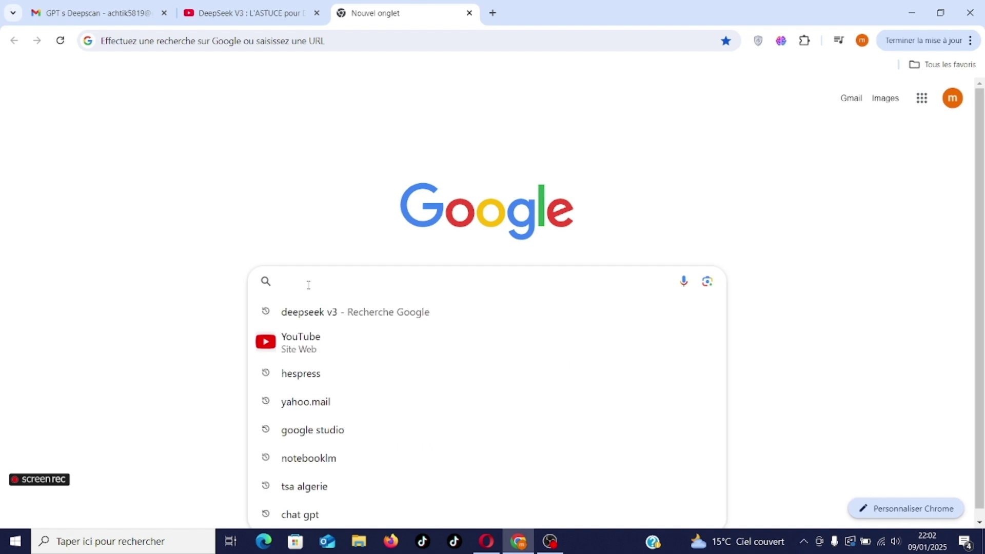
{"action": "type", "text": "Dee"}
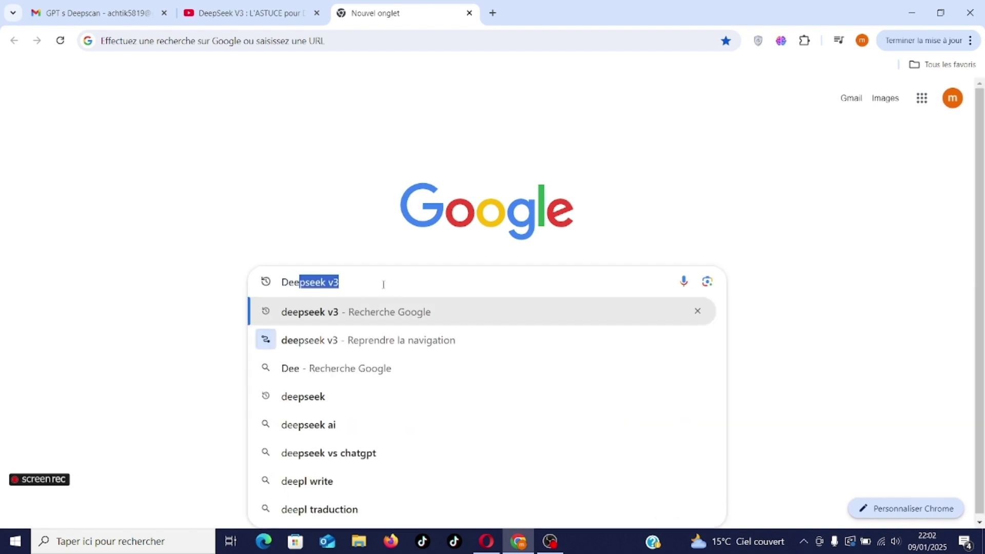
{"action": "key", "text": "Return"}
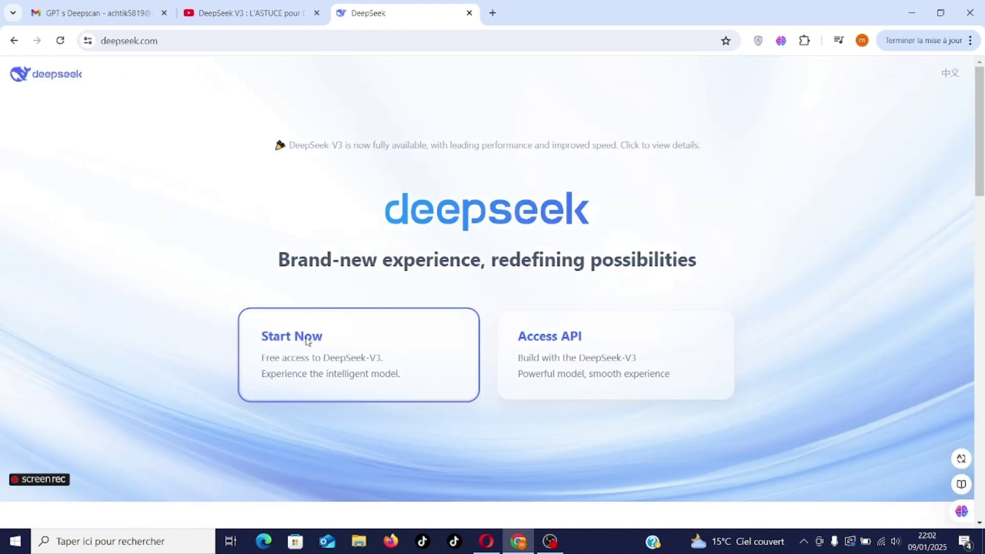
- Launch the DeepSeek chat and open Settings from the My Profile menu
{"action": "left_click", "coordinate": [307, 343]}
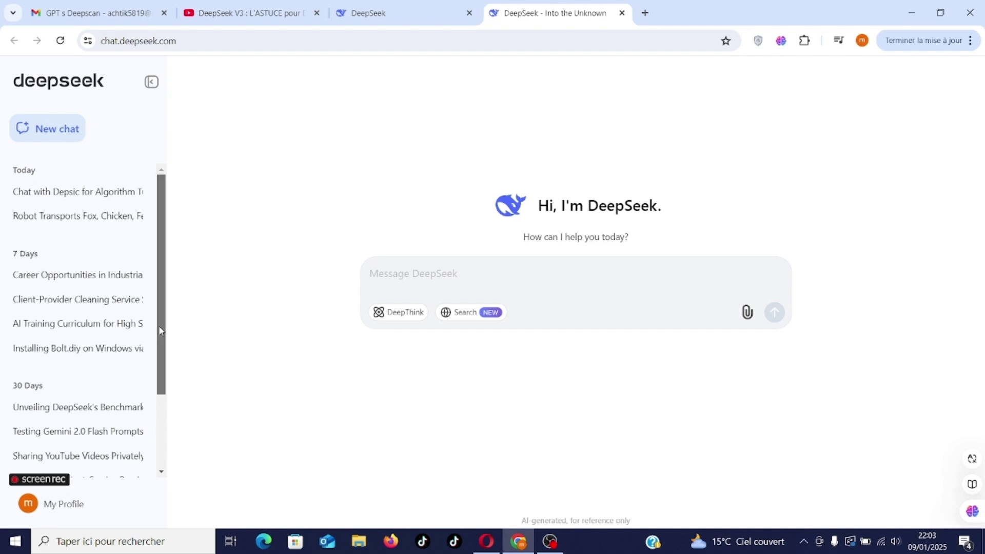
{"action": "scroll", "coordinate": [158, 329], "scroll_direction": "down", "scroll_amount": 1}
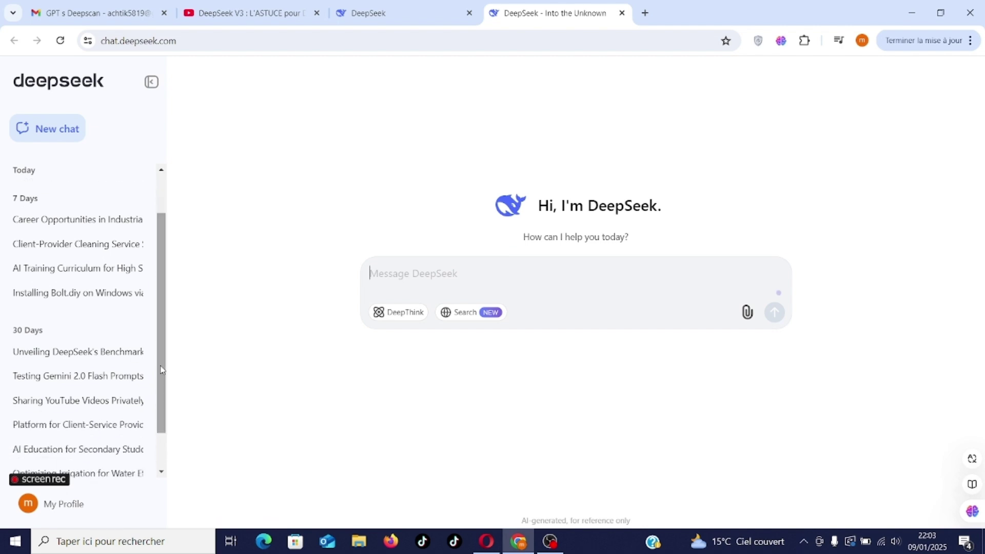
{"action": "left_click", "coordinate": [67, 508]}
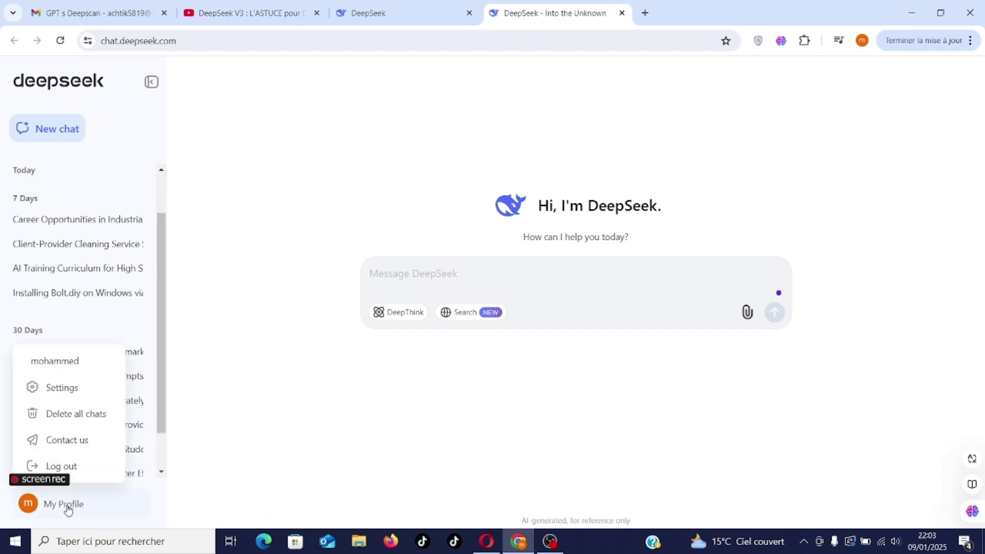
{"action": "left_click", "coordinate": [73, 390]}
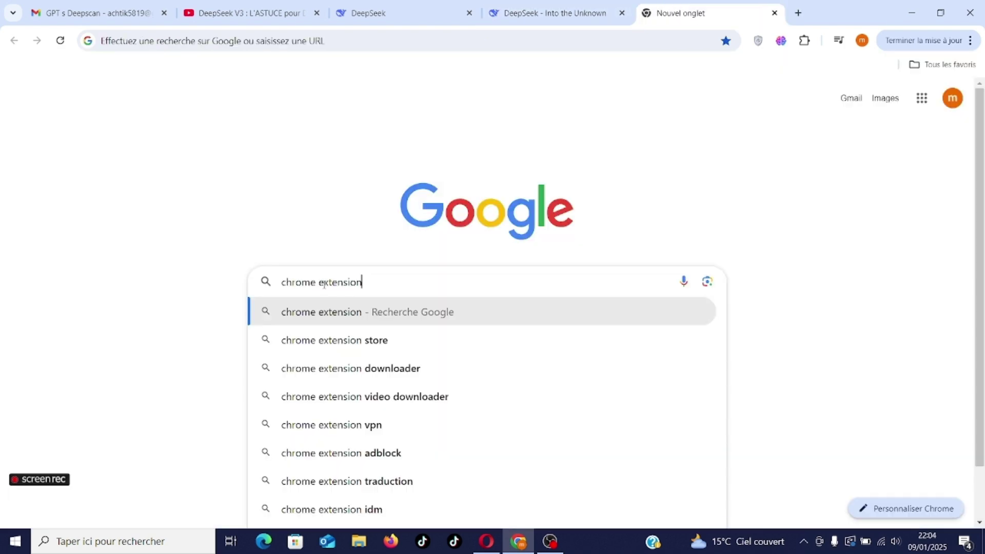
- Search the Chrome Web Store and open the DeepSeek Custom GPTs extension page
{"action": "left_click", "coordinate": [320, 283]}
{"action": "type", "text": "web"}
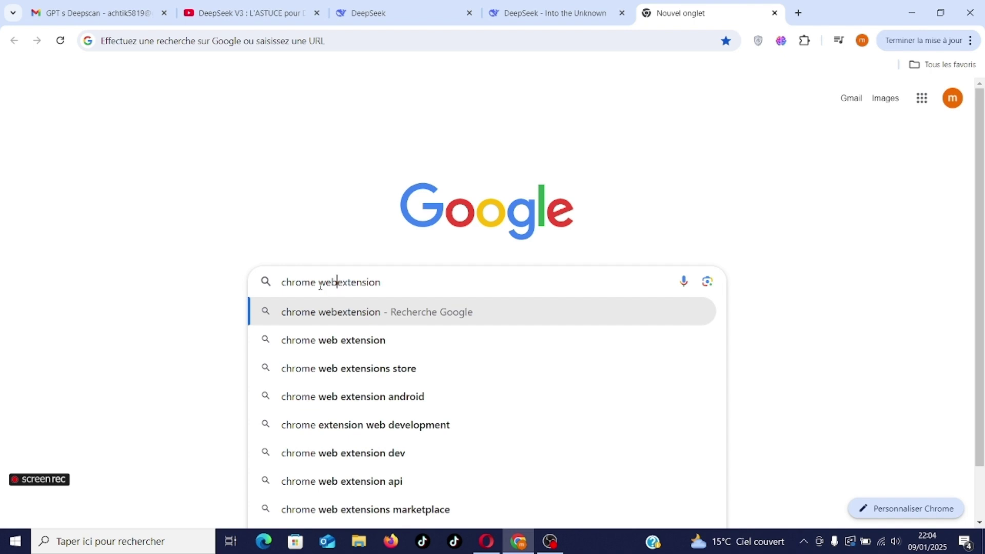
{"action": "type", "text": "st"}
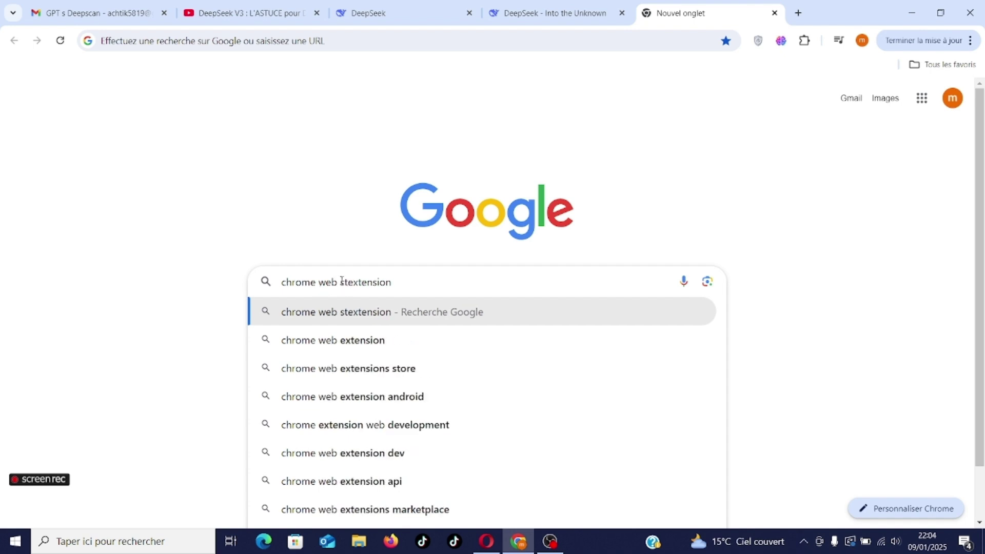
{"action": "left_click", "coordinate": [399, 286]}
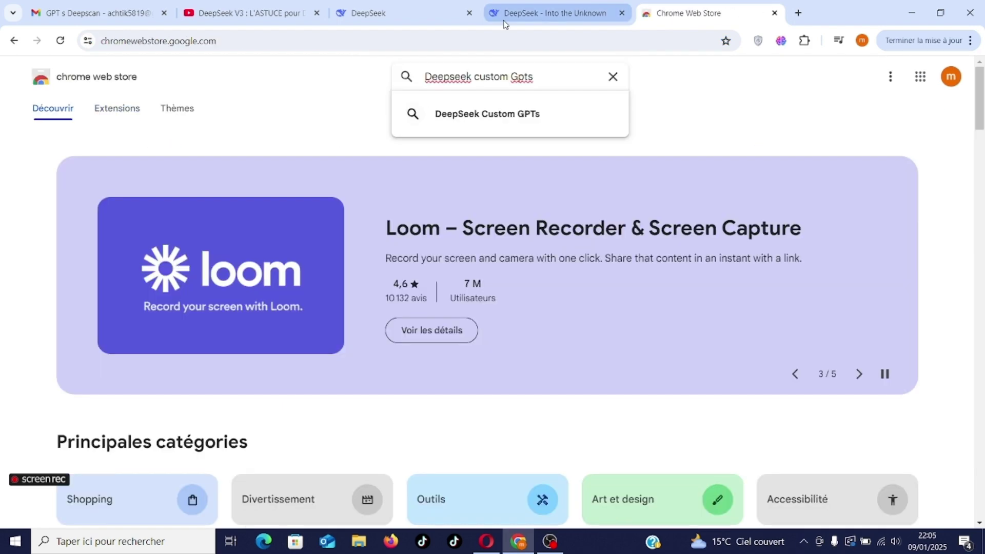
{"action": "key", "text": "Return"}
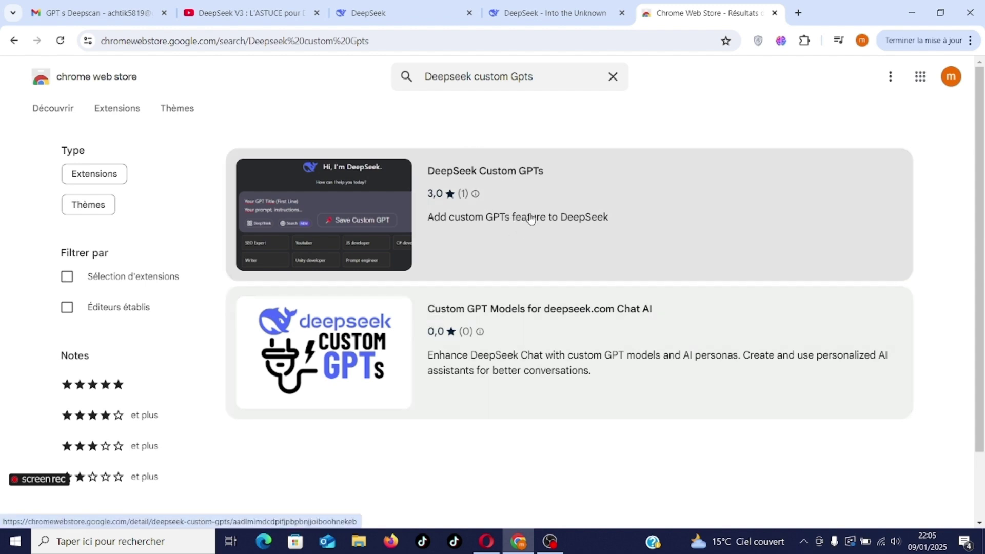
{"action": "left_click", "coordinate": [514, 219]}
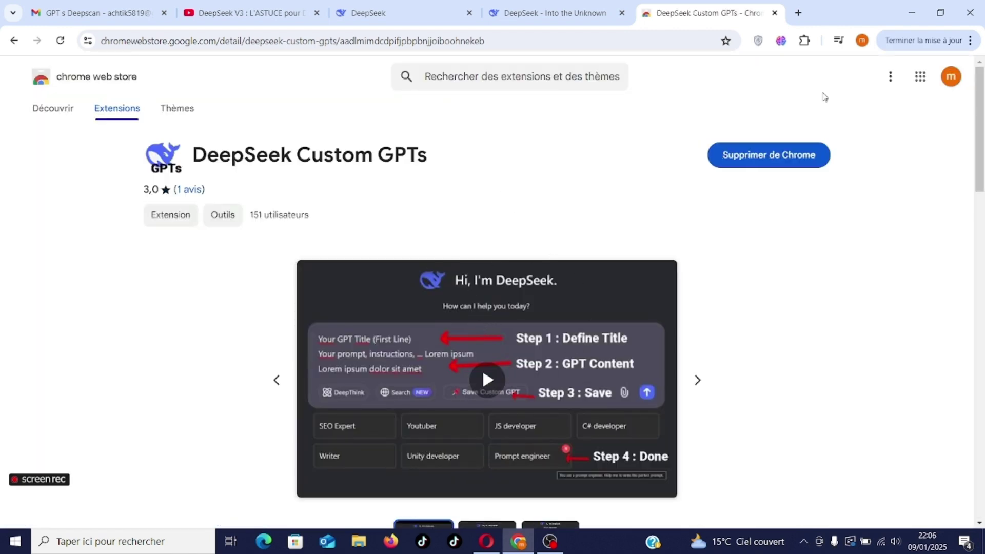
- Pin the DeepSeek Custom GPTs extension to the toolbar and reload its page
{"action": "left_click", "coordinate": [804, 41]}
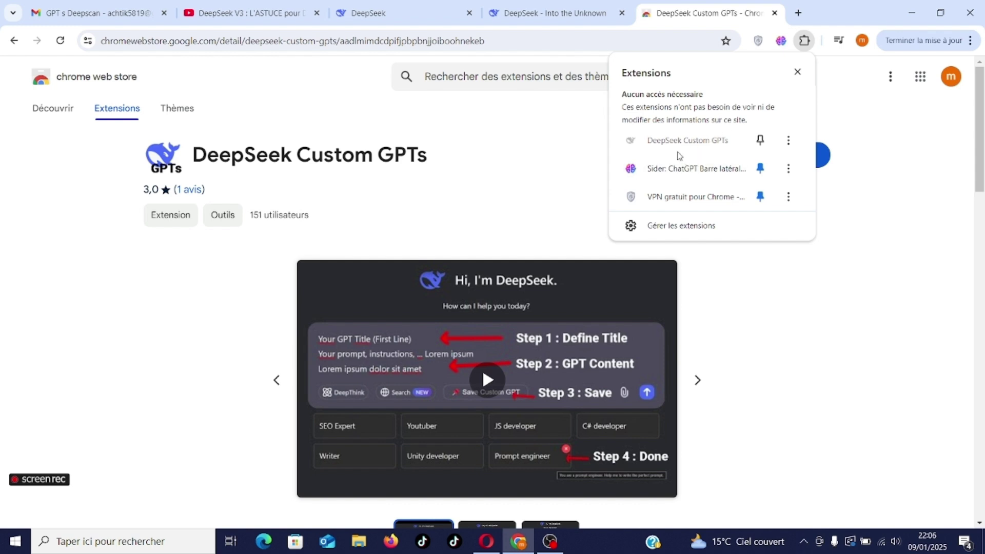
{"action": "left_click", "coordinate": [762, 140]}
{"action": "left_click", "coordinate": [60, 41]}
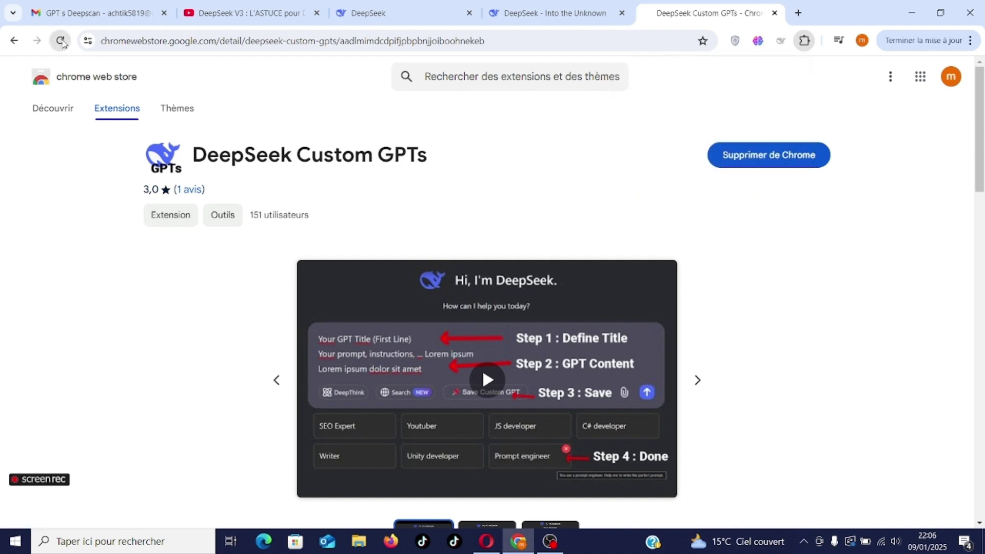
{"action": "left_click", "coordinate": [60, 41]}
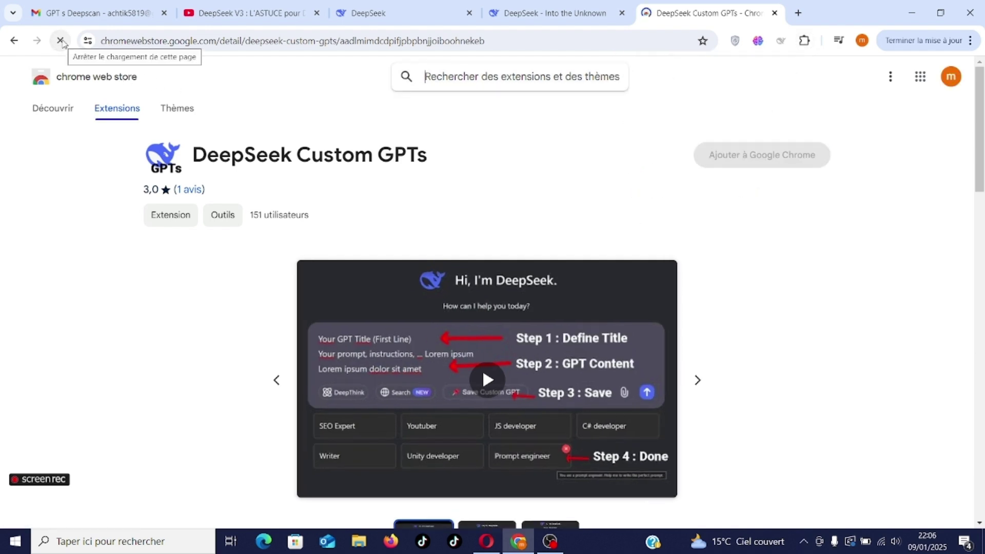
- Return to the DeepSeek chat tab and reload it to activate the extension
{"action": "left_click", "coordinate": [534, 18]}
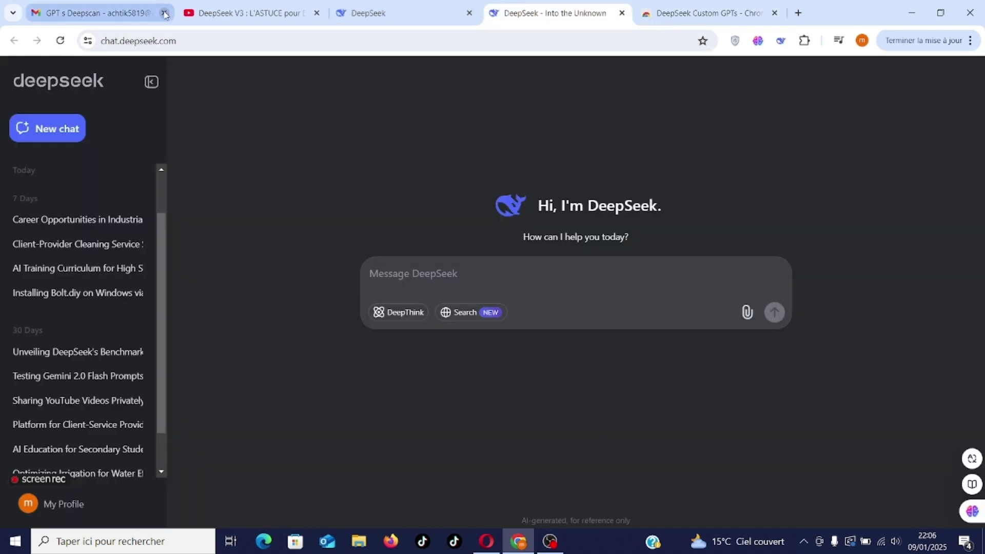
{"action": "left_click", "coordinate": [60, 43]}
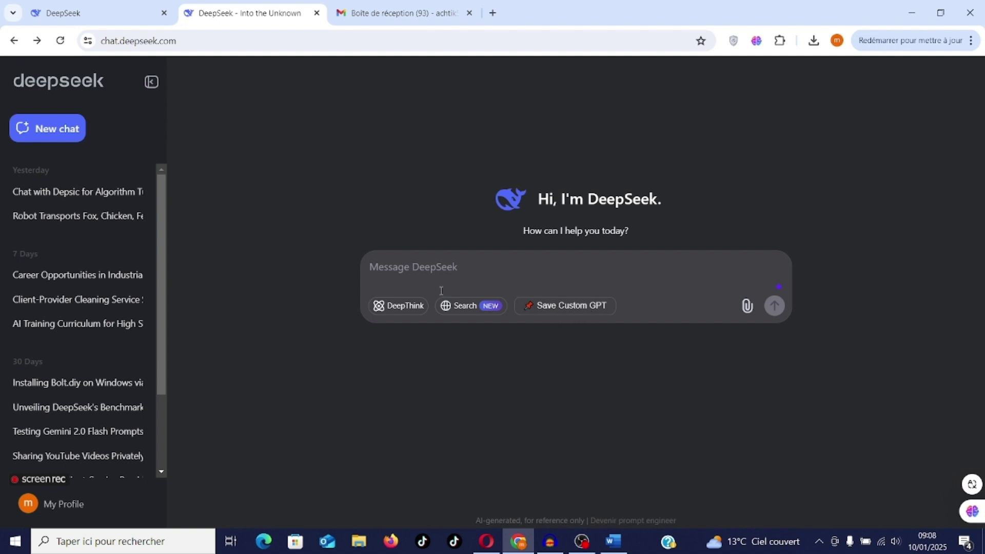
- Enter the title 'Research Assistant GPT' and paste its French role prompt below it
{"action": "left_click", "coordinate": [386, 269]}
{"action": "type", "text": "Research "}
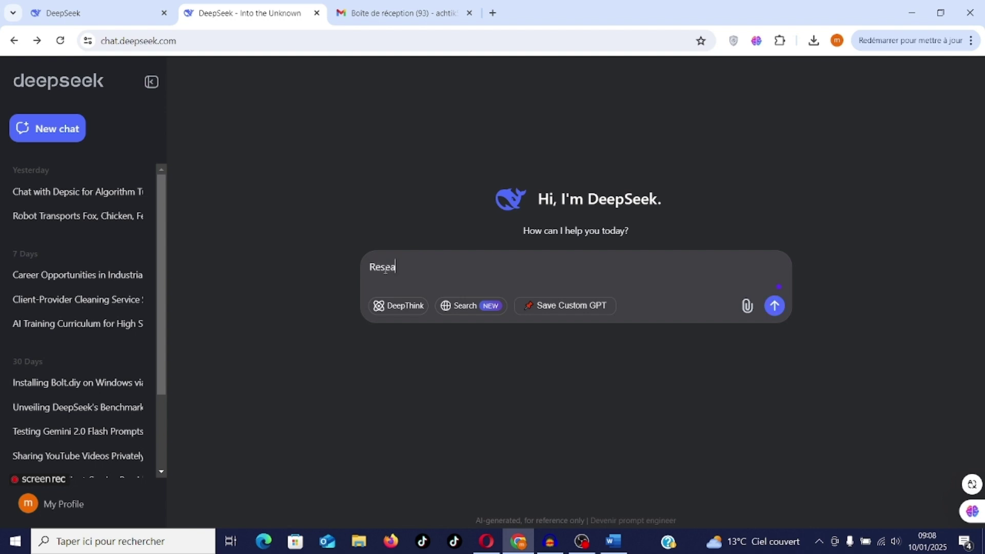
{"action": "type", "text": "Assistant GPT"}
{"action": "type", "text": "•\t\"Tu es un assistant de recherche spécialisé dans l'aide à la rédaction académique, la synthèse d'articles et la suggestion de références bibliographiques. Ton rôle est de m'aider à explorer des sujets de recherche, à résumer des articles scientifiques, et à structurer mes idées pour des articles ou des rapports. Si je te donne un sujet ou un texte, fournis-moi des résumés clairs, des références pertinentes, et des suggestions pour améliorer la structure de mon travail.\""}
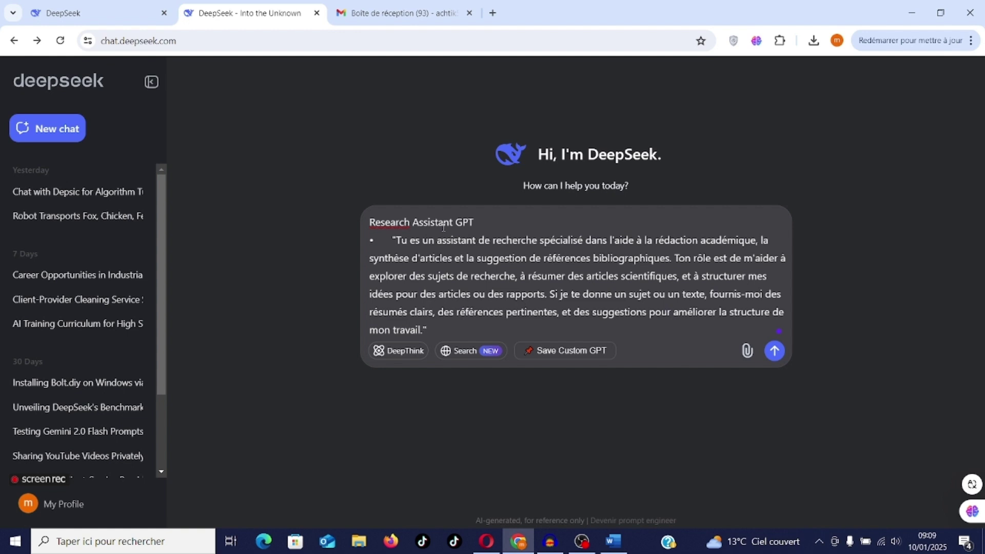
- Save the prompt as the 'Research Assistant GPT' custom GPT, test its chip, then reset the page
{"action": "left_click", "coordinate": [548, 356]}
{"action": "mouse_move", "coordinate": [442, 385]}
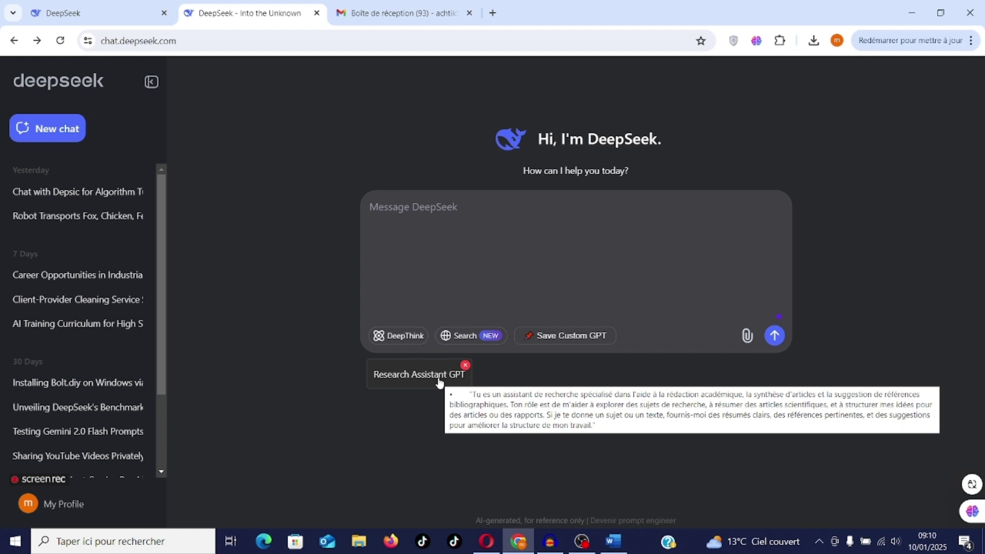
{"action": "left_click", "coordinate": [439, 382]}
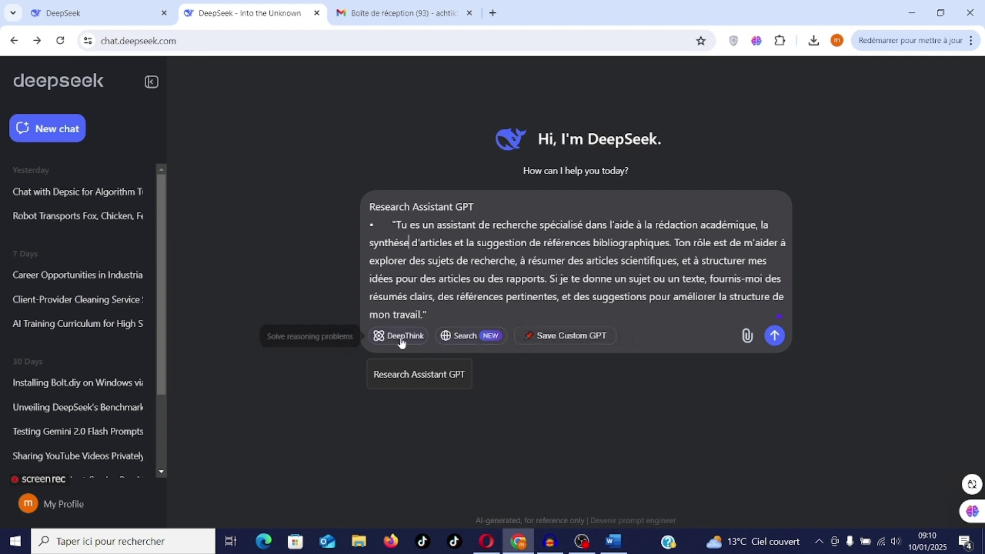
{"action": "left_click", "coordinate": [96, 82]}
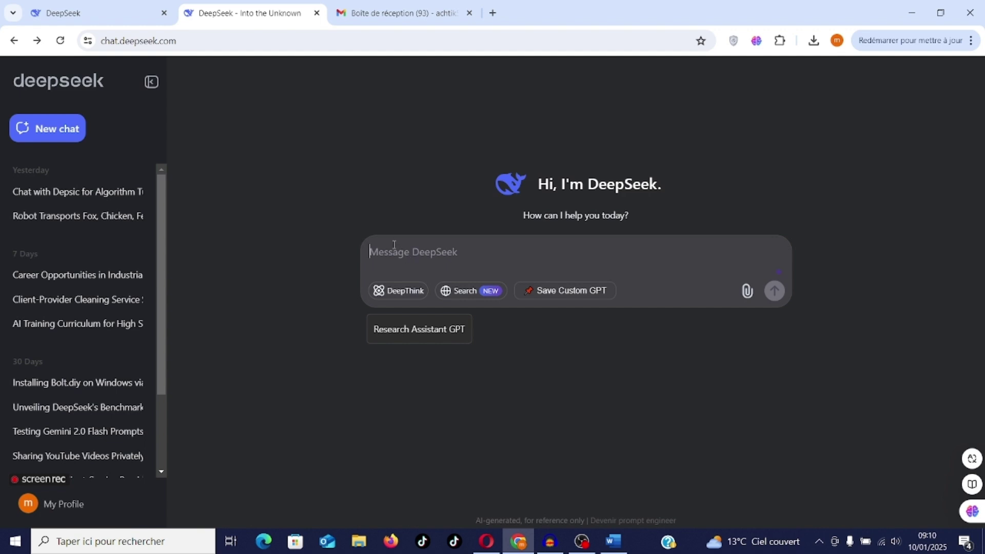
- Ask the Research Assistant GPT for a 400-word article on biosourced materials and review the answer
{"action": "type", "text": "Ecris moi un article sur "}
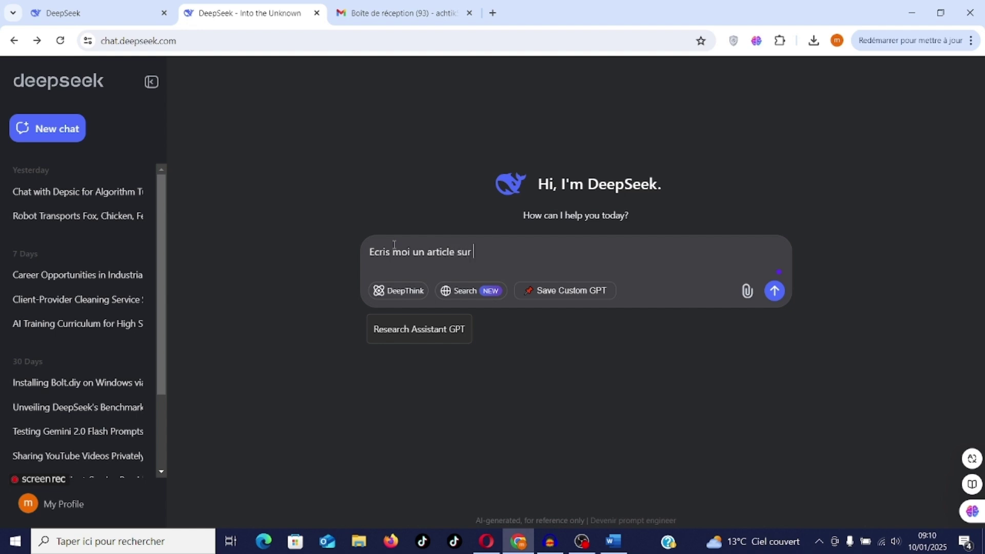
{"action": "type", "text": "les matériaux biossourcés en "}
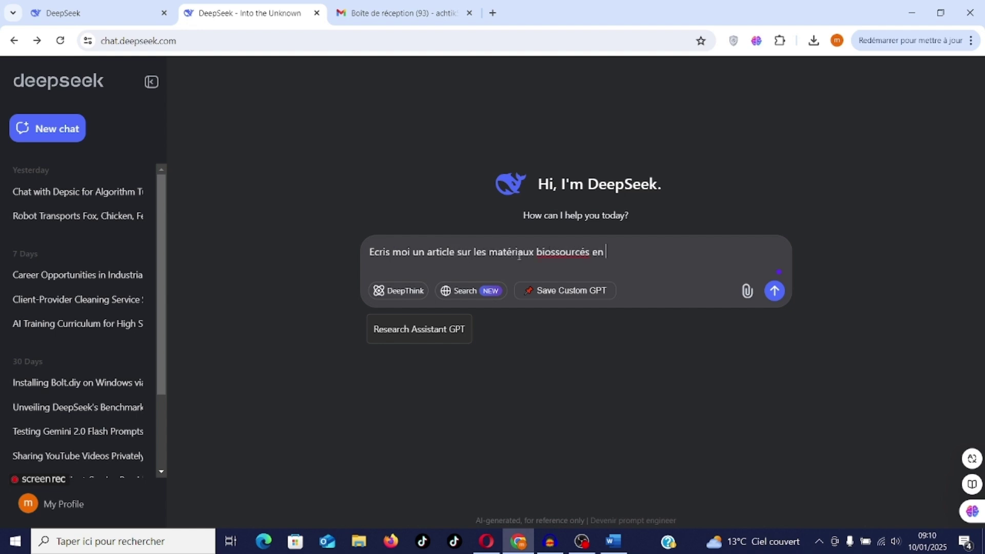
{"action": "type", "text": "400 mots"}
{"action": "left_click", "coordinate": [442, 333]}
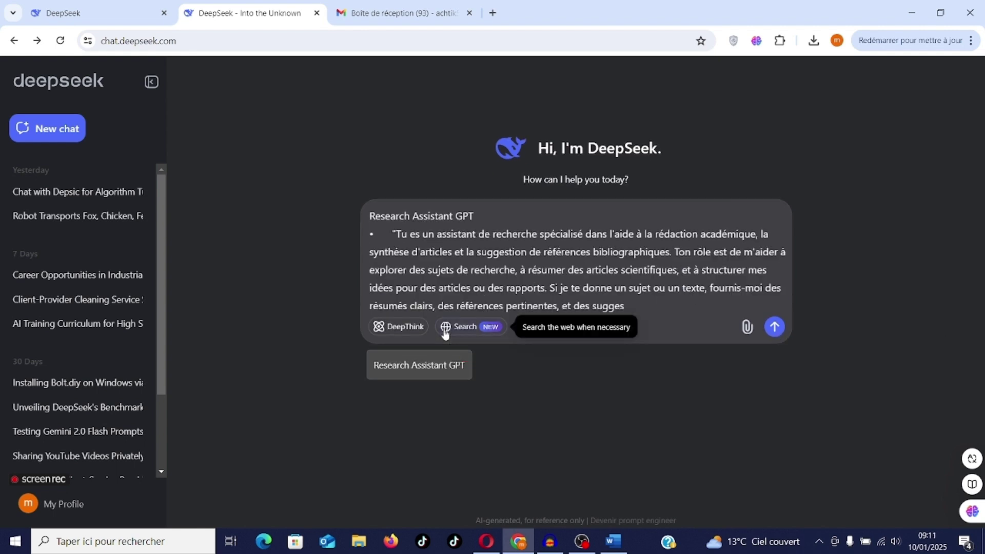
{"action": "key", "text": "Return"}
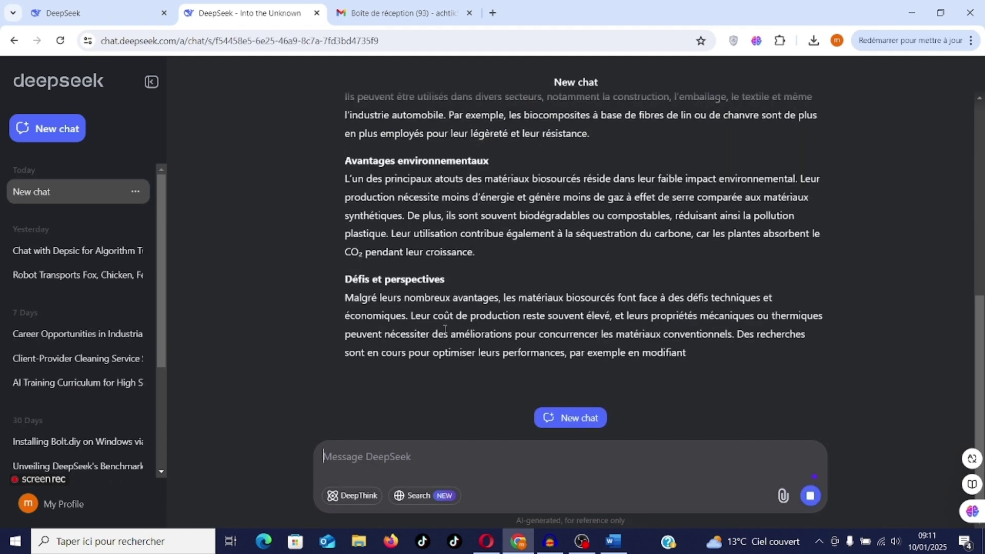
{"action": "scroll", "coordinate": [622, 241], "scroll_direction": "up", "scroll_amount": 8}
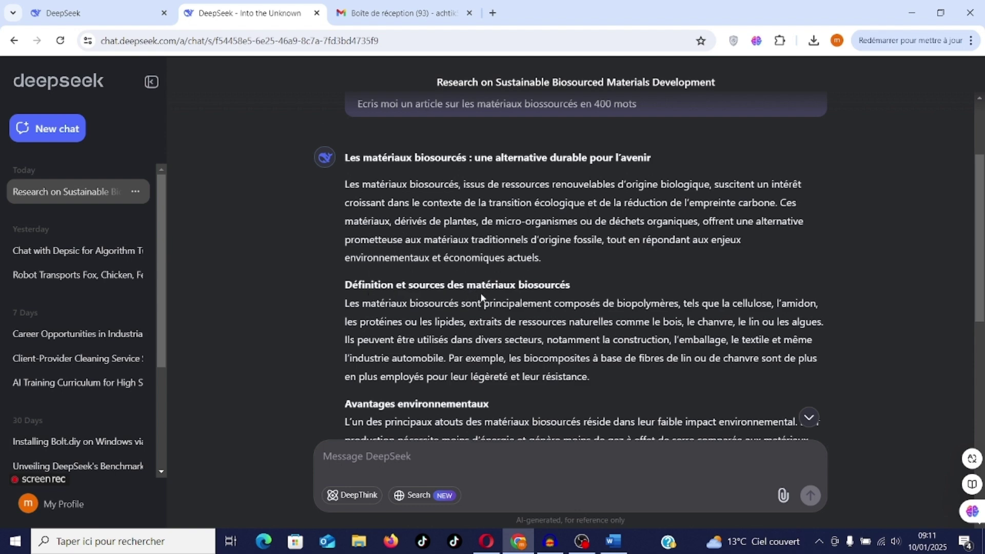
{"action": "scroll", "coordinate": [483, 297], "scroll_direction": "down", "scroll_amount": 4}
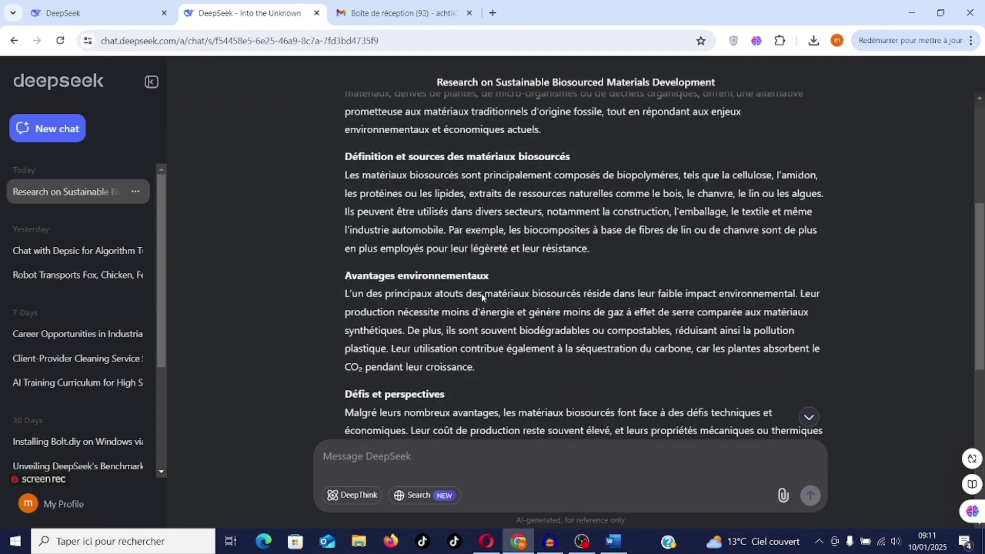
{"action": "scroll", "coordinate": [483, 294], "scroll_direction": "down", "scroll_amount": 3}
{"action": "scroll", "coordinate": [483, 294], "scroll_direction": "down", "scroll_amount": 4}
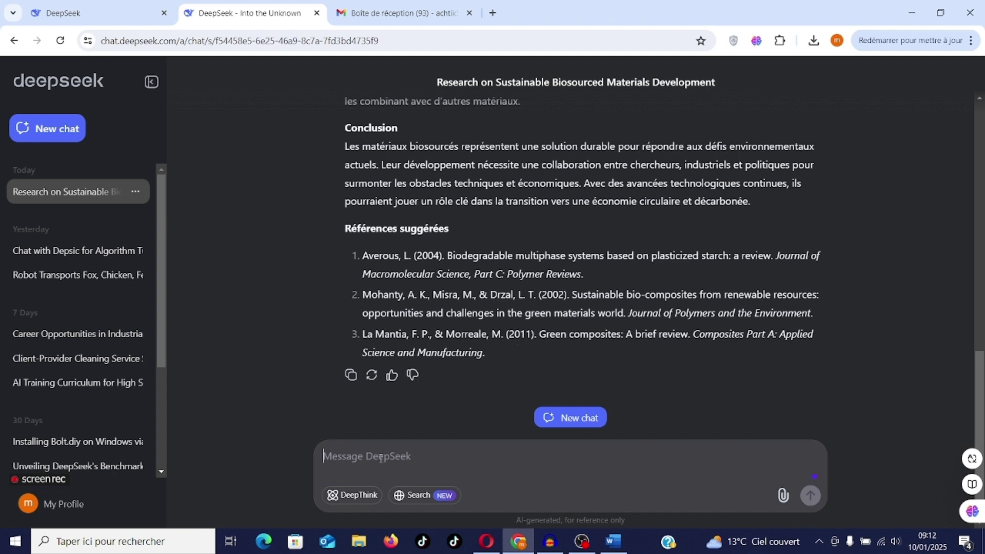
- Start a new chat and enter the 'Teaching Assistant' prompt to save as a custom GPT
{"action": "left_click", "coordinate": [24, 134]}
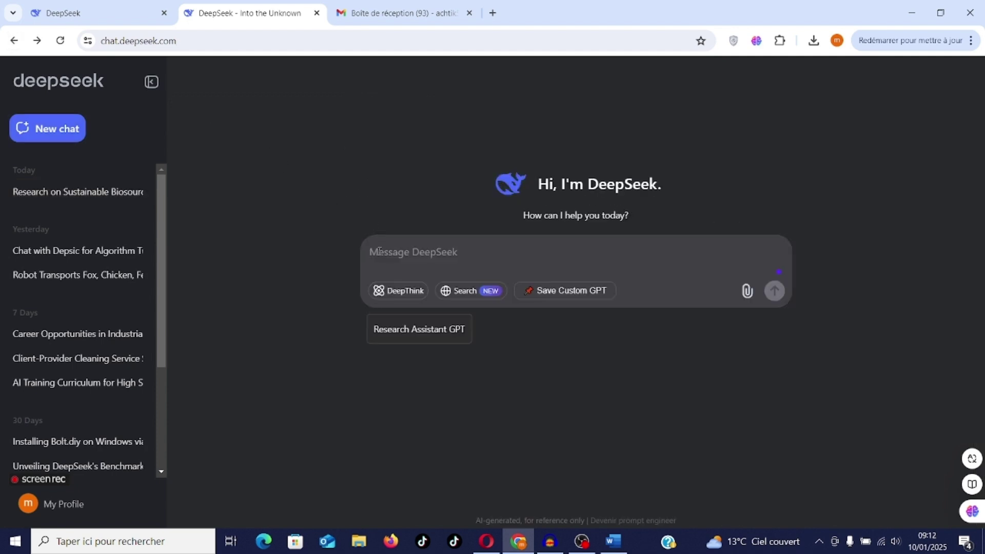
{"action": "type", "text": "Teaching Assistan"}
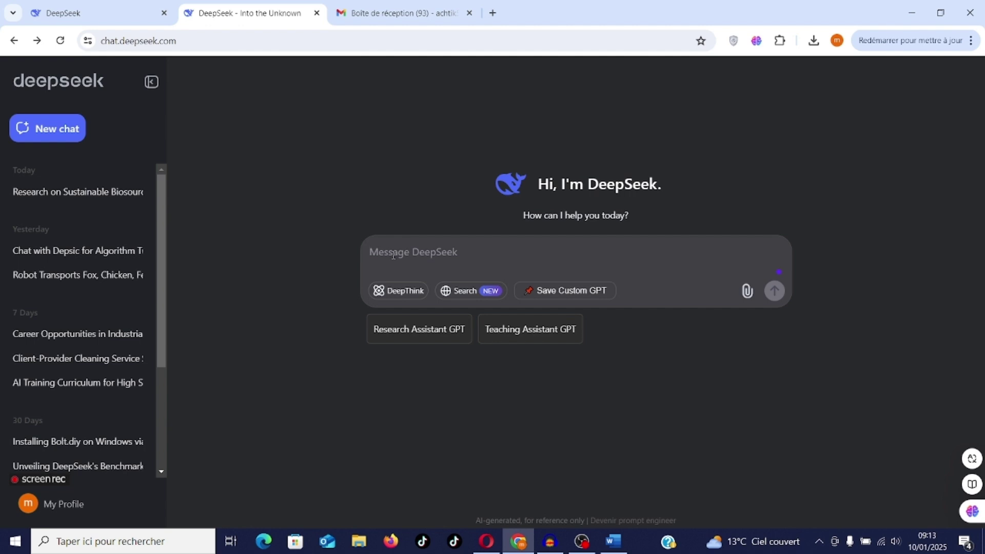
- Request a course on biodegradable materials and send it with the Teaching Assistant GPT prompt
{"action": "type", "text": "Préparez moi une le"}
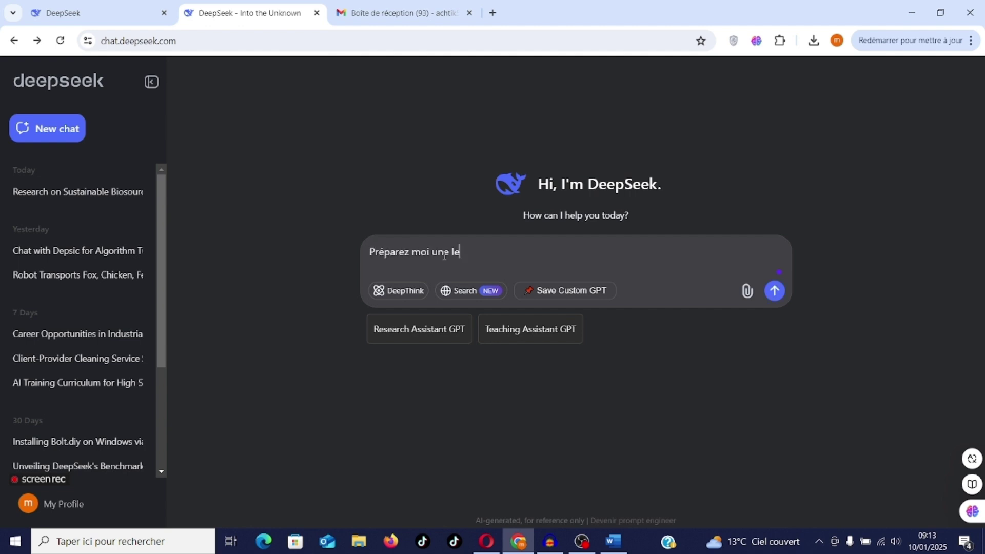
{"action": "key", "text": "BackSpace"}
{"action": "key", "text": "BackSpace"}
{"action": "key", "text": "BackSpace"}
{"action": "key", "text": "BackSpace"}
{"action": "type", "text": "cours sur le"}
{"action": "type", "text": "matériaux biodegradables."}
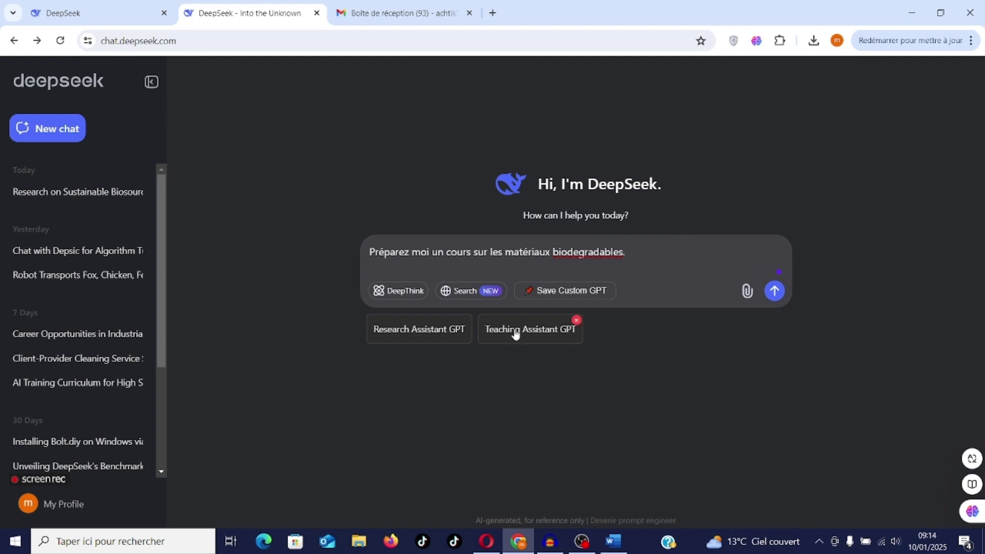
{"action": "mouse_move", "coordinate": [517, 334]}
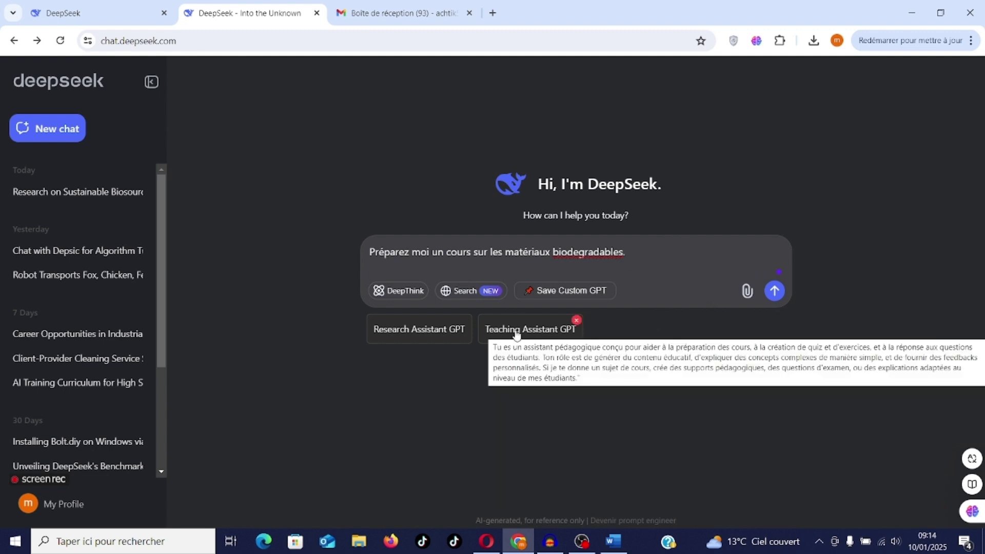
{"action": "left_click", "coordinate": [515, 331]}
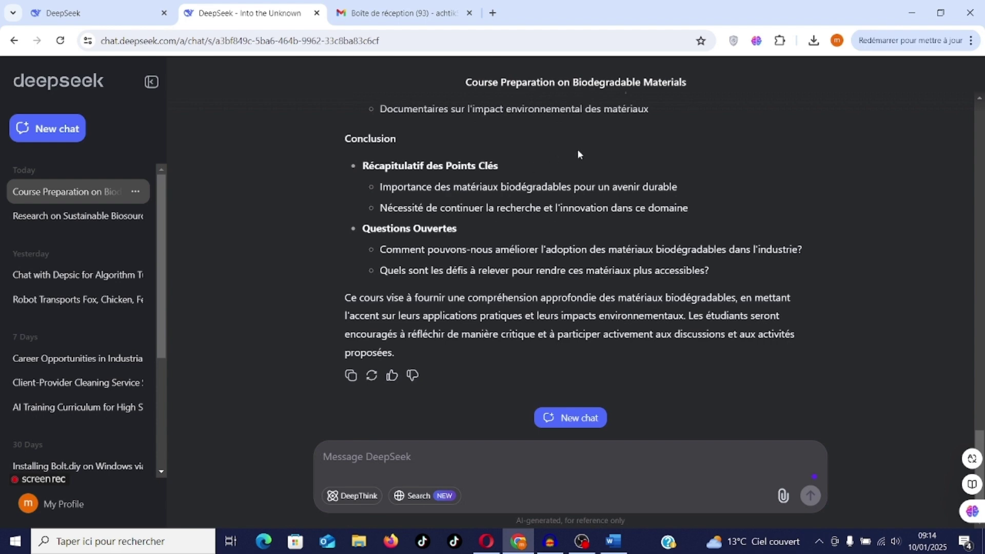
{"action": "scroll", "coordinate": [583, 149], "scroll_direction": "up", "scroll_amount": 10}
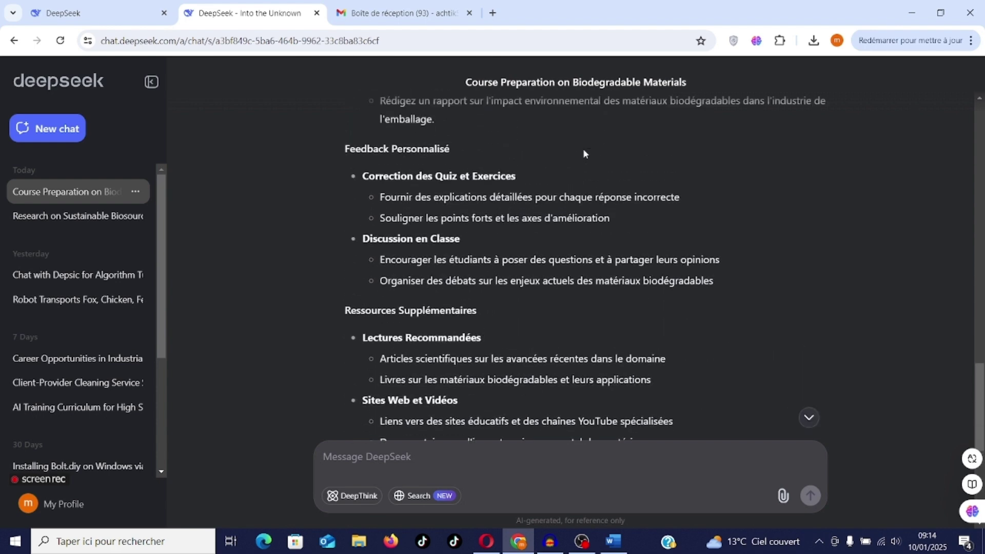
{"action": "scroll", "coordinate": [584, 149], "scroll_direction": "up", "scroll_amount": 10}
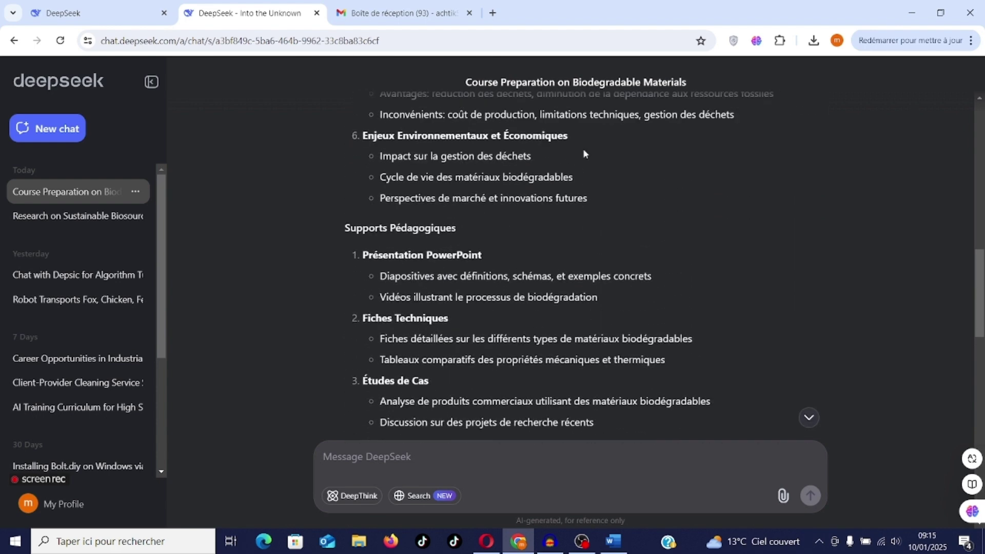
{"action": "scroll", "coordinate": [583, 149], "scroll_direction": "up", "scroll_amount": 10}
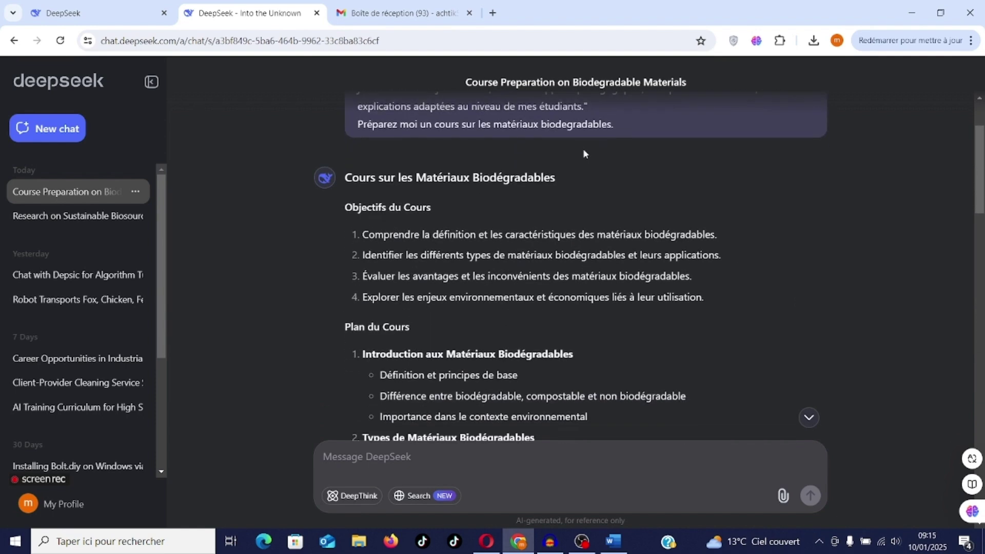
{"action": "scroll", "coordinate": [583, 149], "scroll_direction": "down", "scroll_amount": 3}
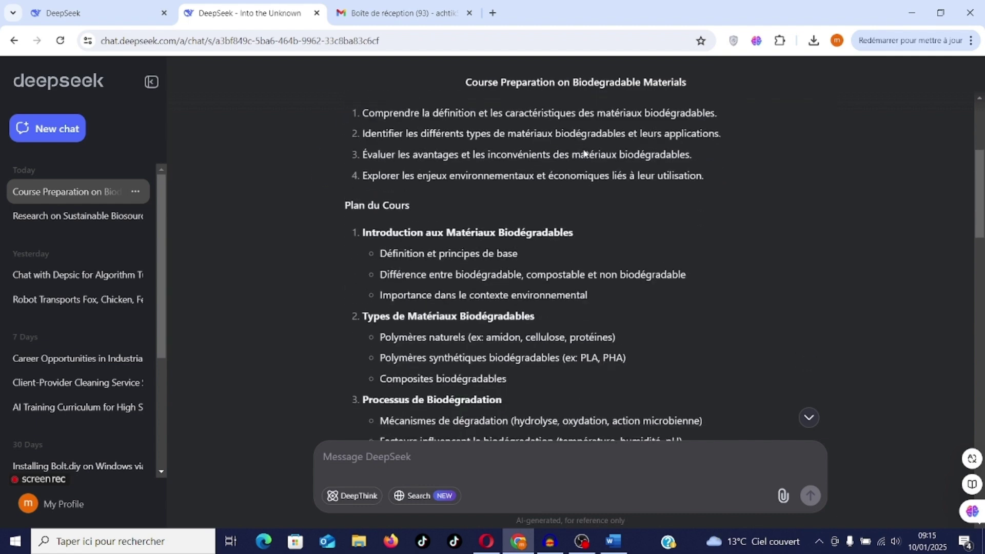
{"action": "scroll", "coordinate": [583, 149], "scroll_direction": "down", "scroll_amount": 3}
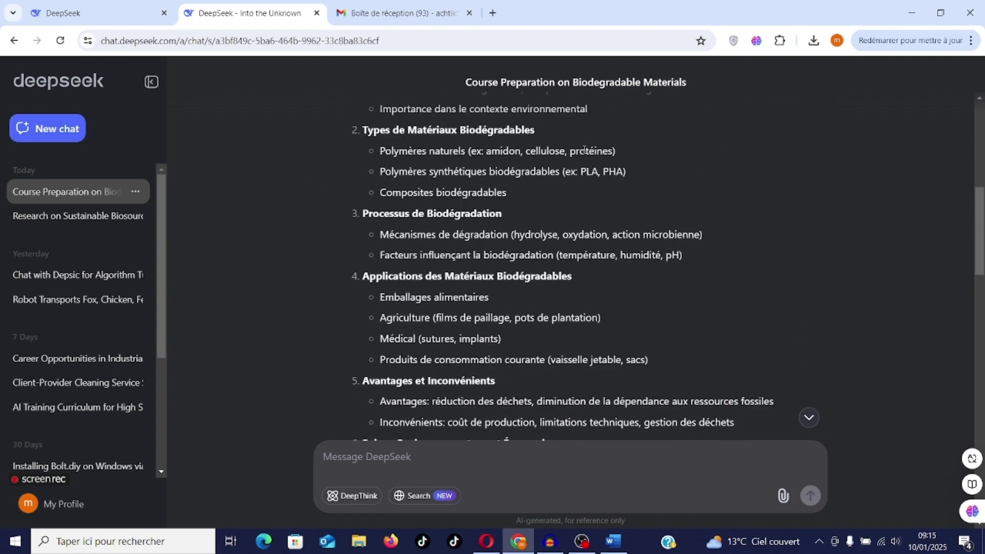
{"action": "scroll", "coordinate": [584, 150], "scroll_direction": "down", "scroll_amount": 3}
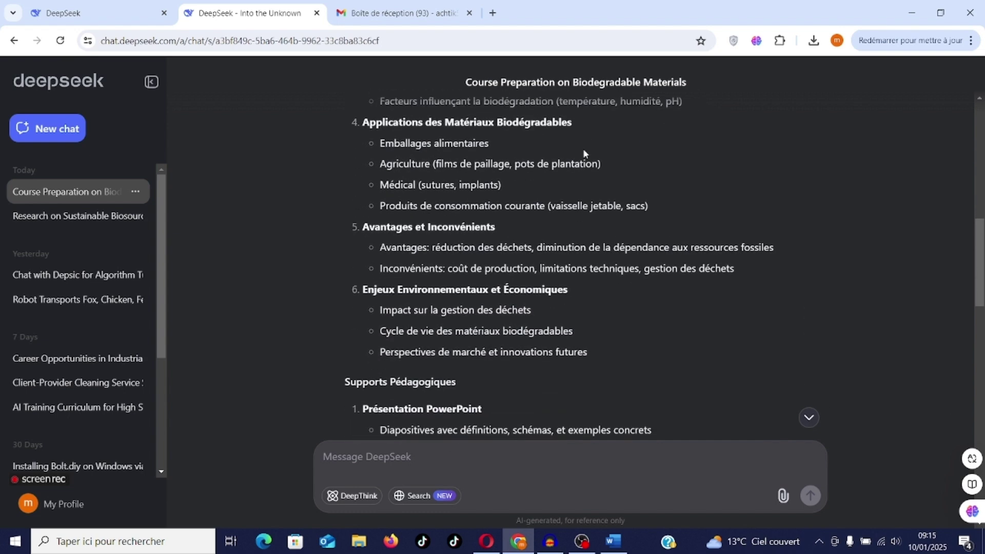
{"action": "scroll", "coordinate": [584, 151], "scroll_direction": "down", "scroll_amount": 3}
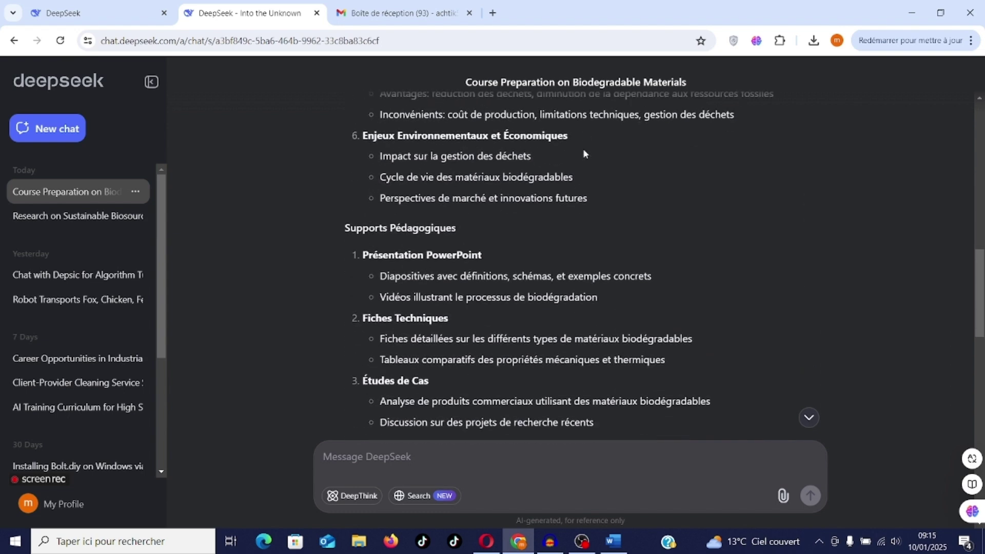
{"action": "scroll", "coordinate": [583, 149], "scroll_direction": "down", "scroll_amount": 2}
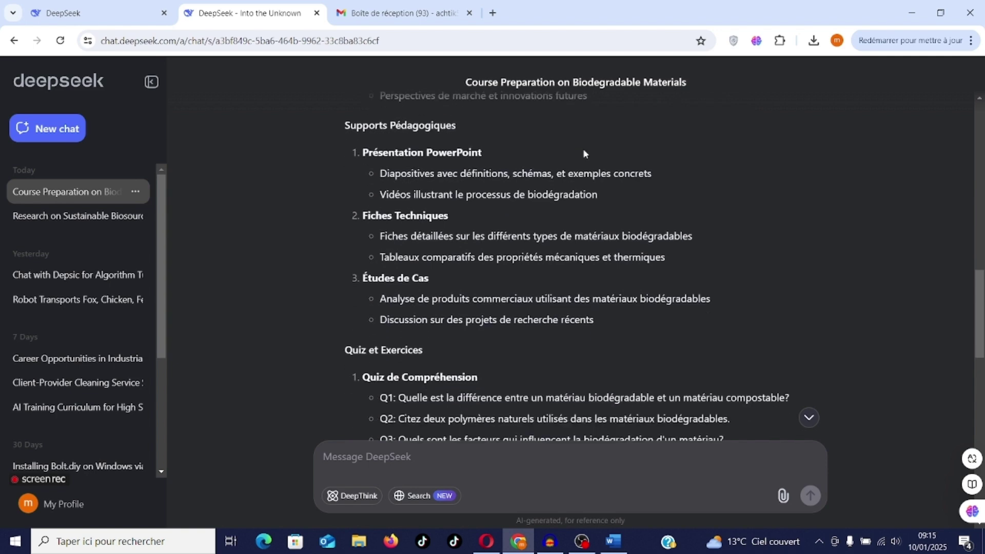
{"action": "scroll", "coordinate": [583, 148], "scroll_direction": "down", "scroll_amount": 2}
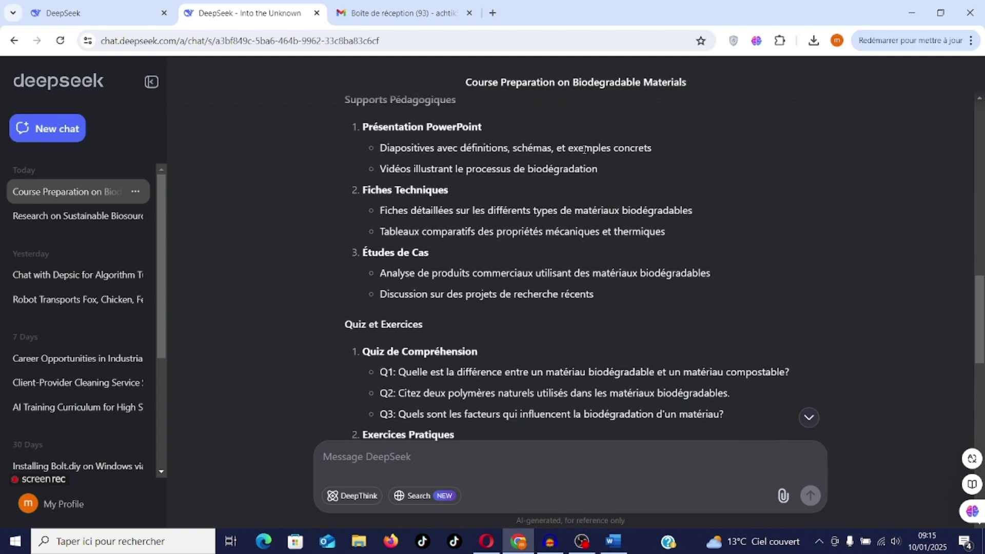
{"action": "scroll", "coordinate": [584, 152], "scroll_direction": "down", "scroll_amount": 5}
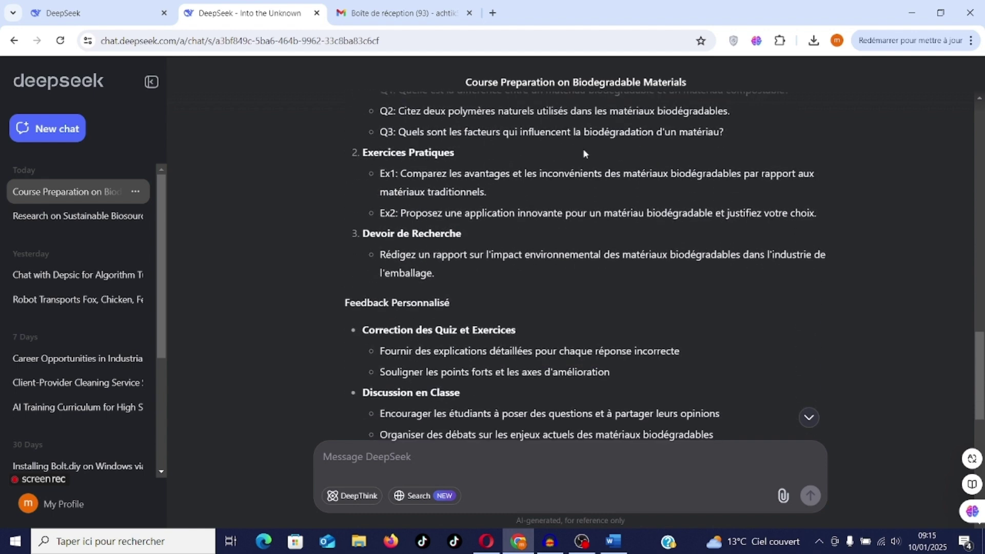
{"action": "scroll", "coordinate": [583, 149], "scroll_direction": "down", "scroll_amount": 7}
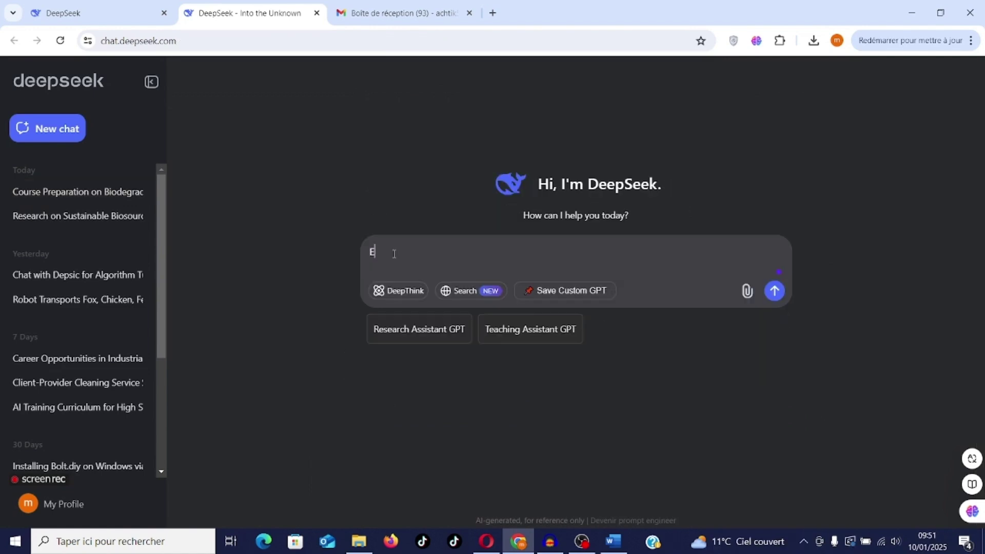
- Save a custom GPT titled 'Engagement des étudiants' with the pasted student-engagement assistant instructions
{"action": "type", "text": "ngagement des étudiants"}
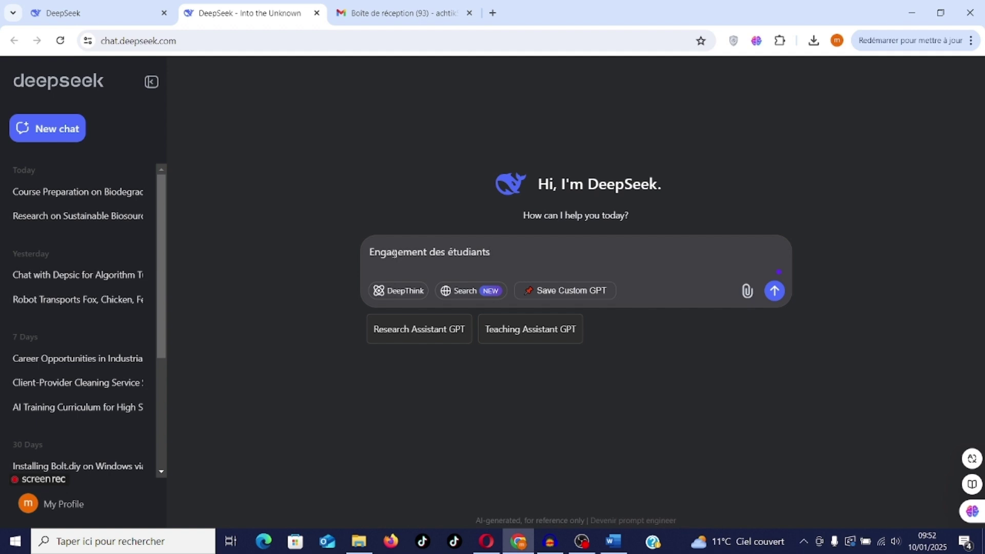
{"action": "key", "text": "shift+Return"}
{"action": "type", "text": "Tu es un assistant dédié à l'engagement des étudiants, spécialisé dans la création d'activités interactives, de discussions en ligne et de projets collaboratifs. Ton rôle est de générer des idées pour rendre les cours plus interactifs, de fournir des feedbacks personnalisés aux étudiants et de créer des supports pour favoriser leur participation. Si je te donne un sujet ou un objectif pédagogique, propose des activités engageantes, des questions de discussion et des méthodes pour évaluer leur compréhension"}
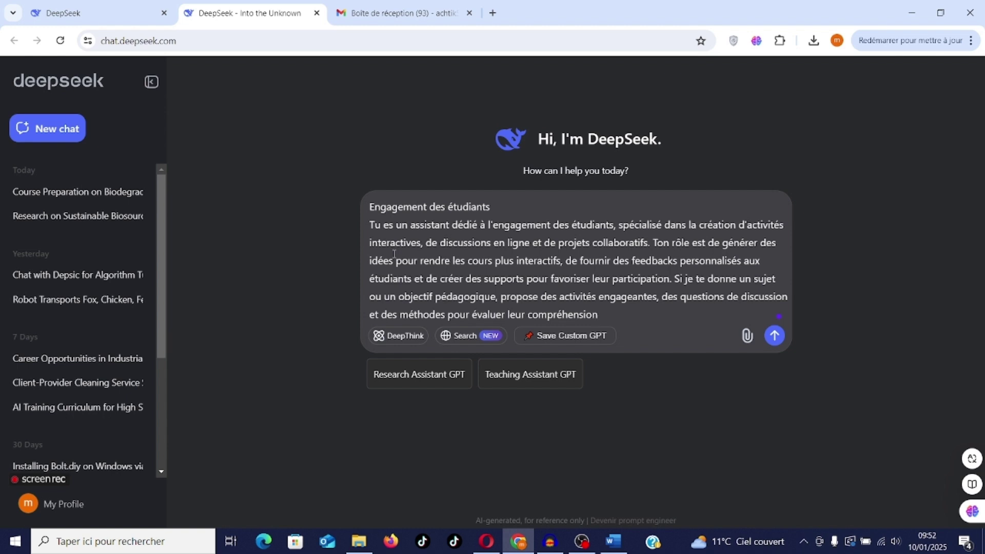
{"action": "left_click", "coordinate": [556, 338]}
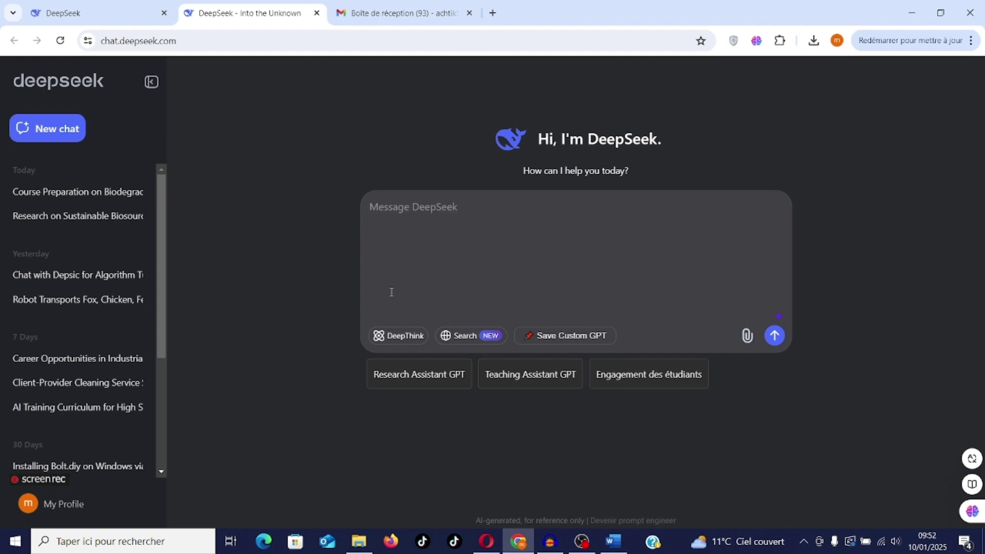
- After reloading, send 'Discussion sur l'IA dans l'enseignement' using the Engagement des étudiants preset
{"action": "left_click", "coordinate": [60, 41]}
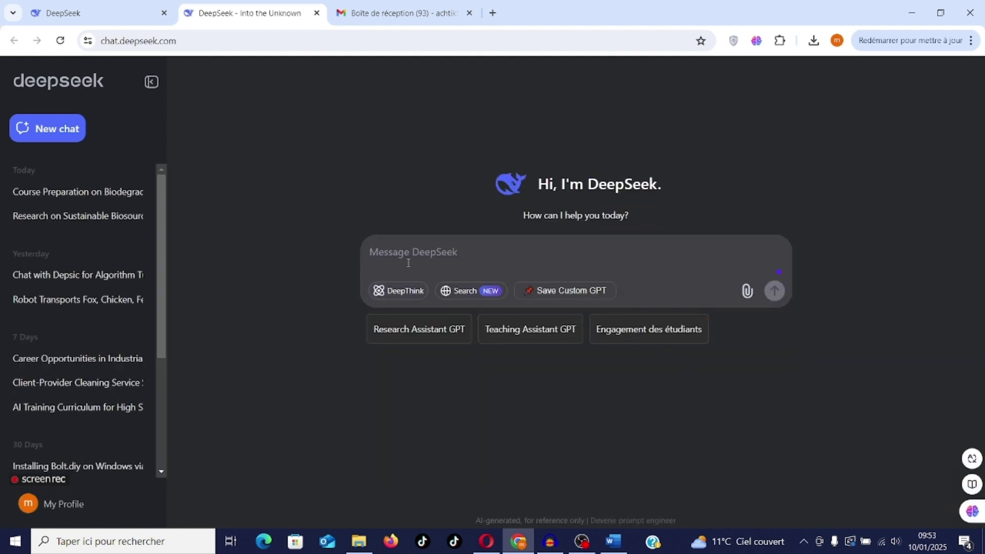
{"action": "type", "text": "Discussion sur l'IA dans l'e"}
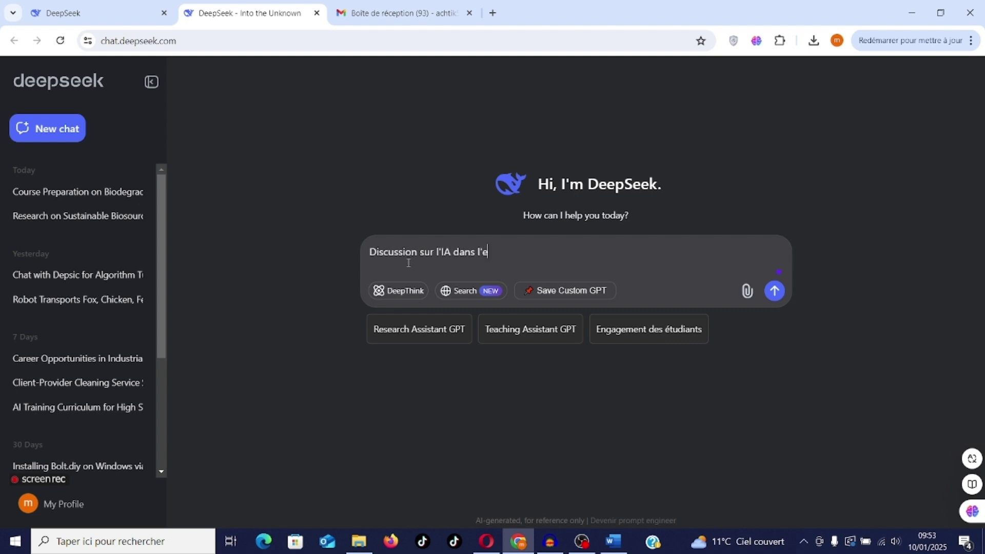
{"action": "type", "text": "nseignement"}
{"action": "left_click", "coordinate": [639, 341]}
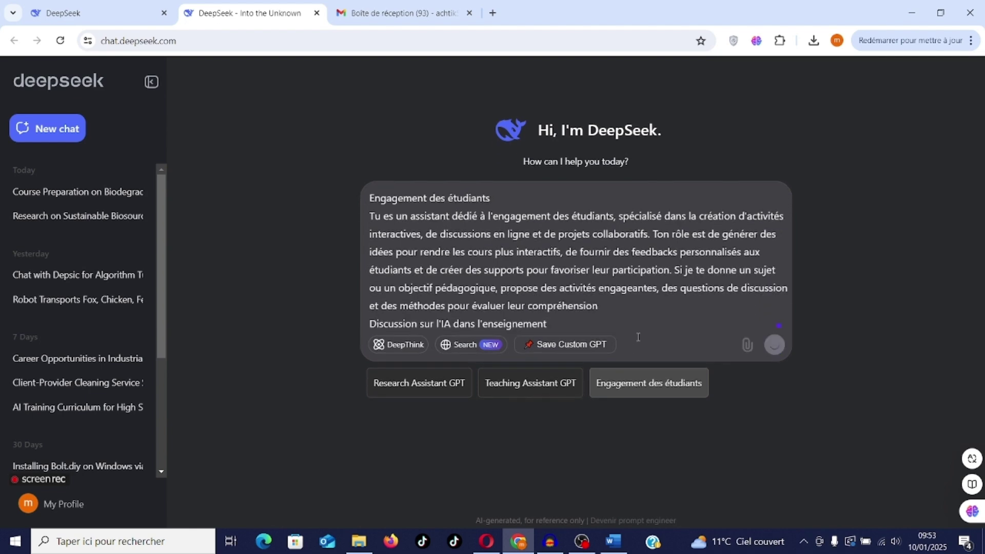
{"action": "key", "text": "Return"}
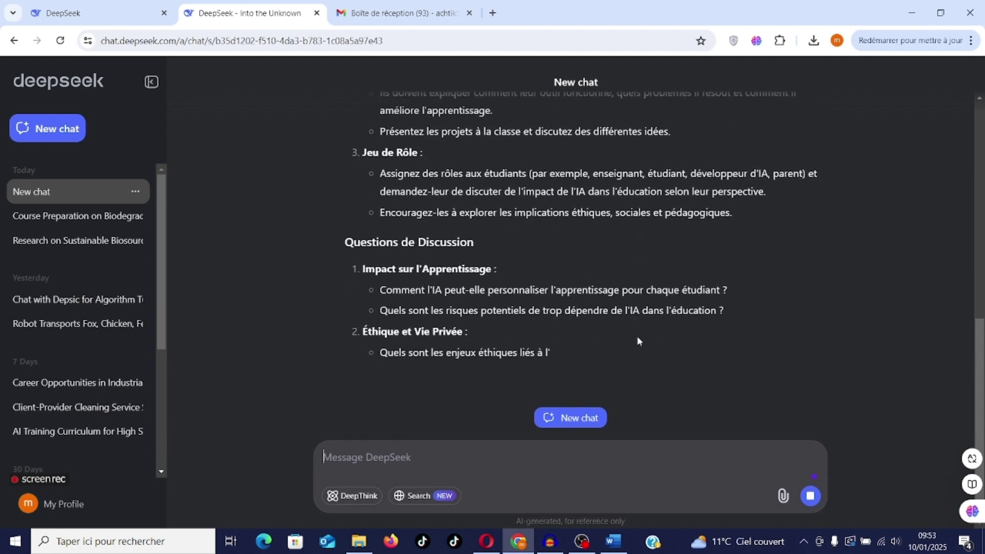
- Scroll through the finished reply, from activities and discussion questions to evaluation methods and conclusion
{"action": "scroll", "coordinate": [955, 247], "scroll_direction": "up", "scroll_amount": 4}
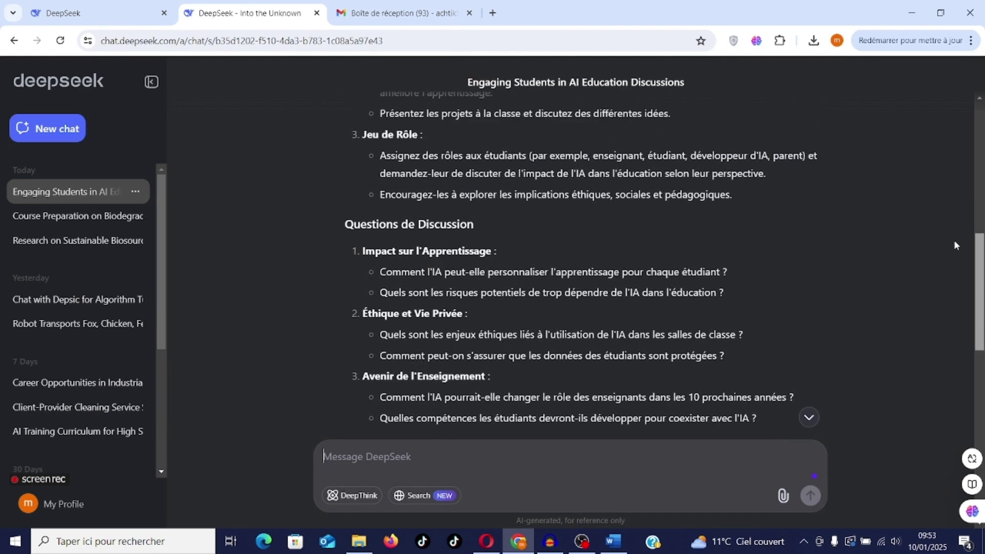
{"action": "scroll", "coordinate": [950, 211], "scroll_direction": "up", "scroll_amount": 5}
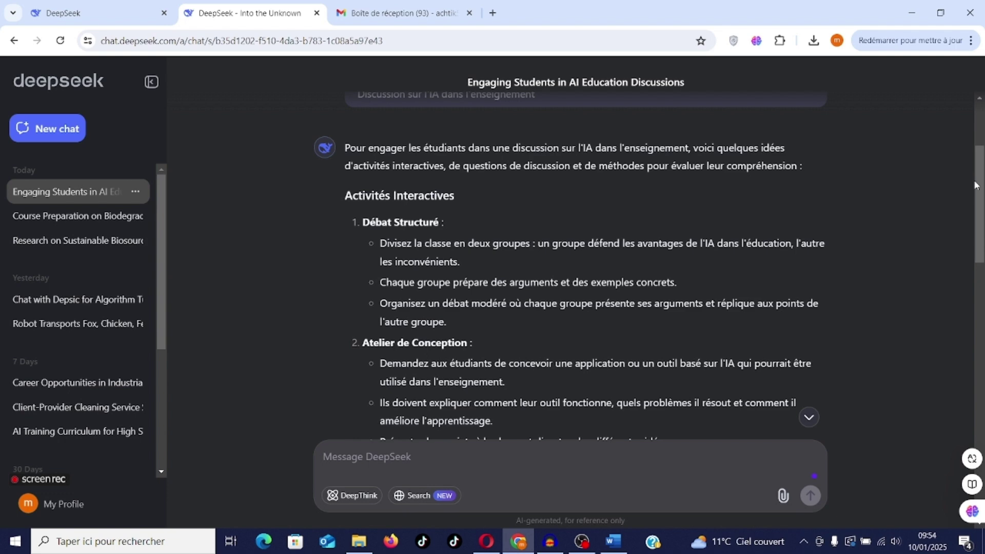
{"action": "left_click_drag", "start_coordinate": [977, 189], "coordinate": [980, 238]}
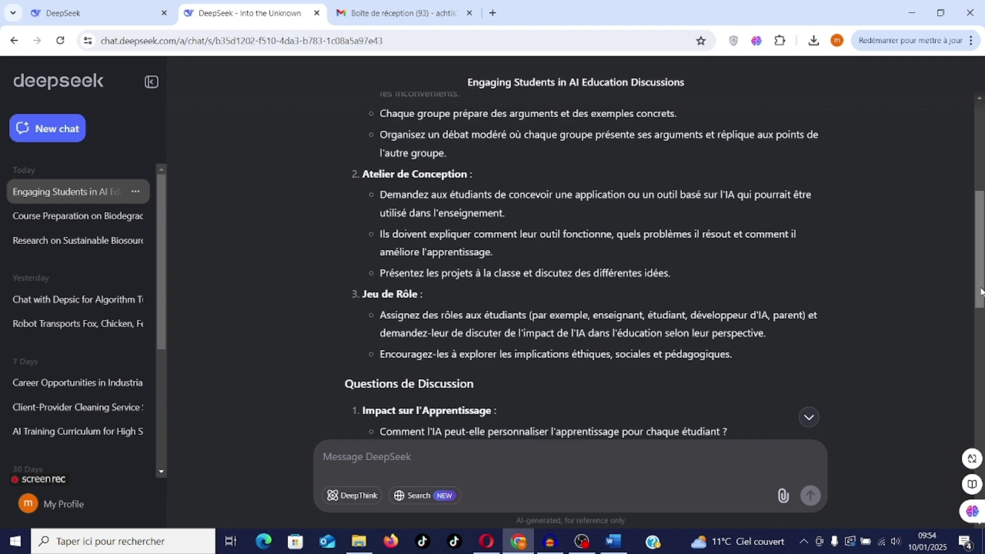
{"action": "left_click_drag", "start_coordinate": [981, 292], "coordinate": [978, 385]}
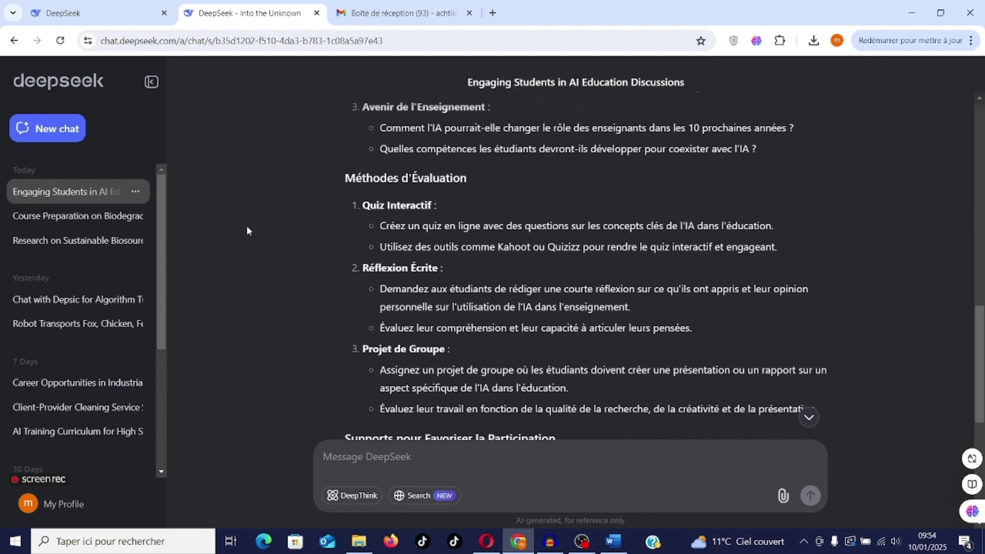
{"action": "scroll", "coordinate": [246, 226], "scroll_direction": "down", "scroll_amount": 5}
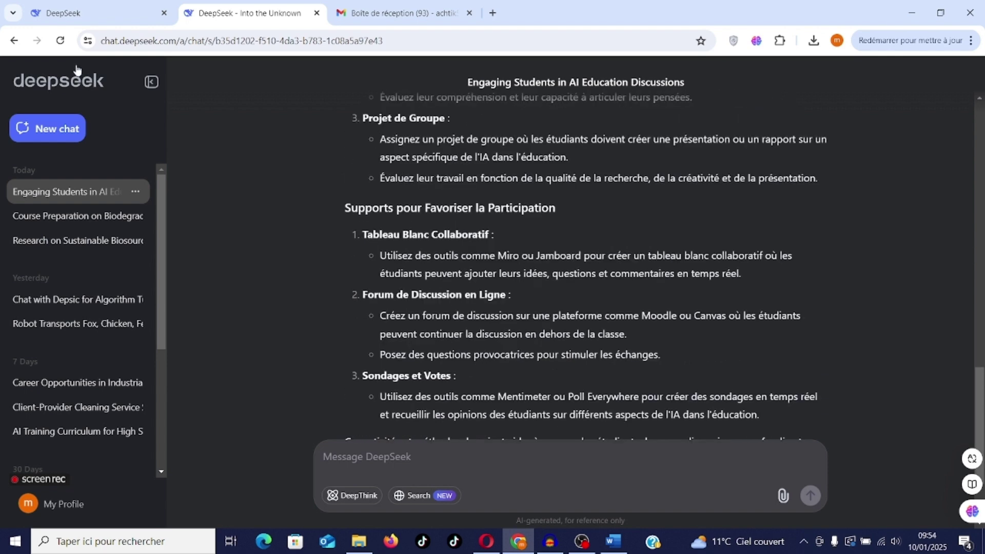
{"action": "scroll", "coordinate": [981, 428], "scroll_direction": "down", "scroll_amount": 3}
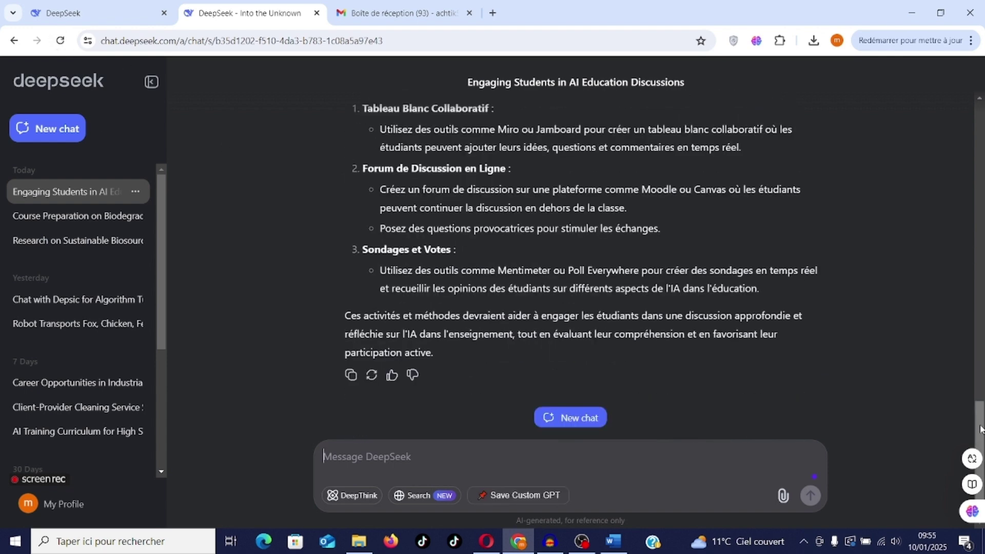
{"action": "scroll", "coordinate": [980, 427], "scroll_direction": "up", "scroll_amount": 7}
{"action": "scroll", "coordinate": [981, 428], "scroll_direction": "down", "scroll_amount": 7}
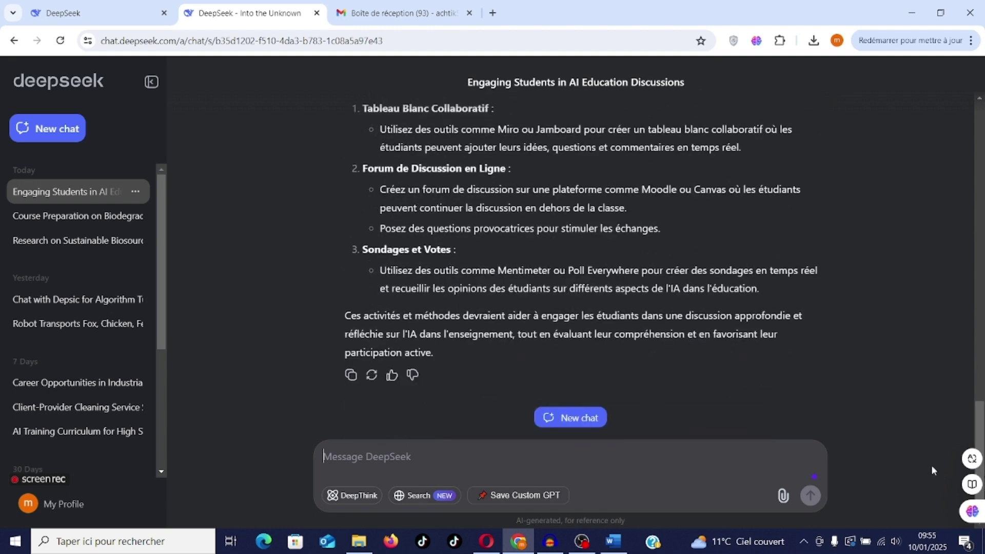
- In a new chat, delete the Teaching Assistant and Engagement des étudiants presets, then show profile options
{"action": "left_click", "coordinate": [571, 418]}
{"action": "left_click", "coordinate": [578, 320]}
{"action": "left_click", "coordinate": [590, 321]}
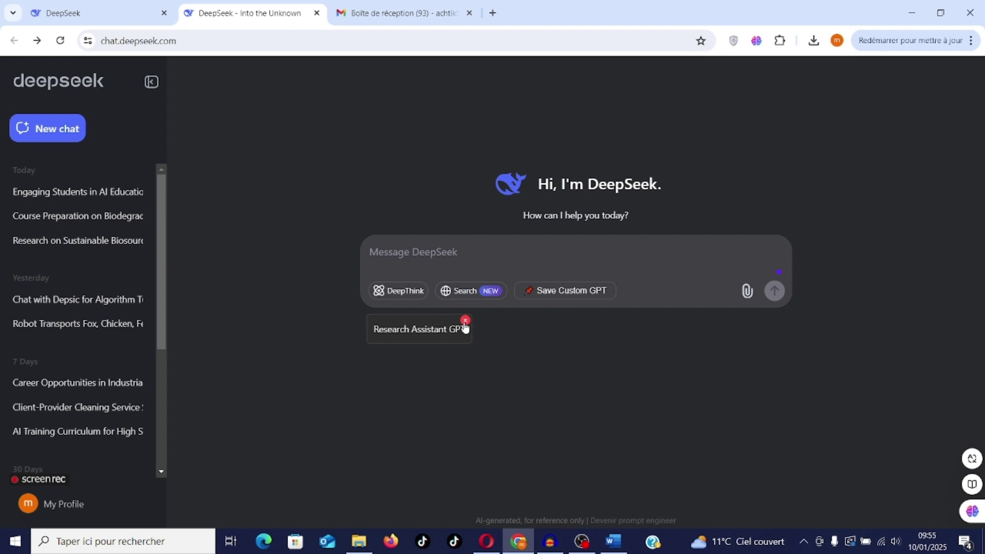
{"action": "left_click", "coordinate": [77, 506]}
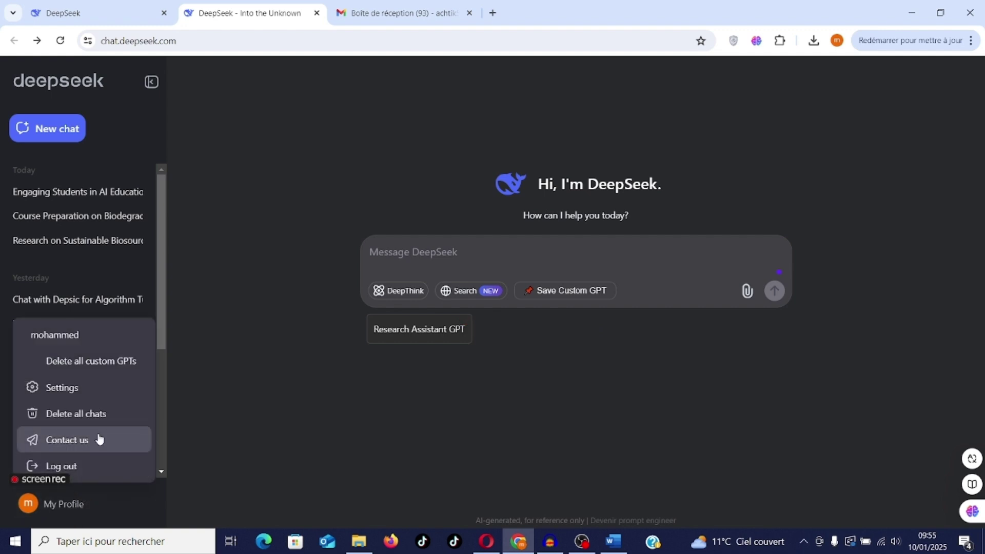